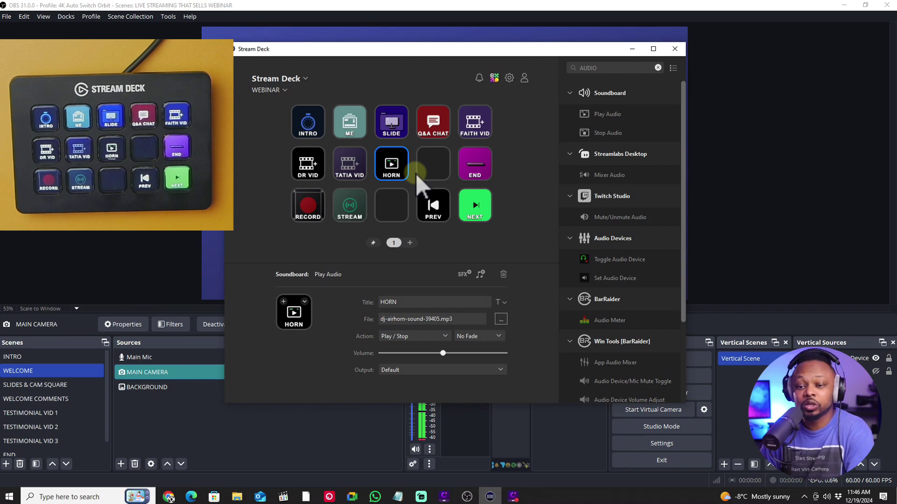
Search the Stream Deck actions for "audio".
{"action": "left_click", "coordinate": [608, 68]}
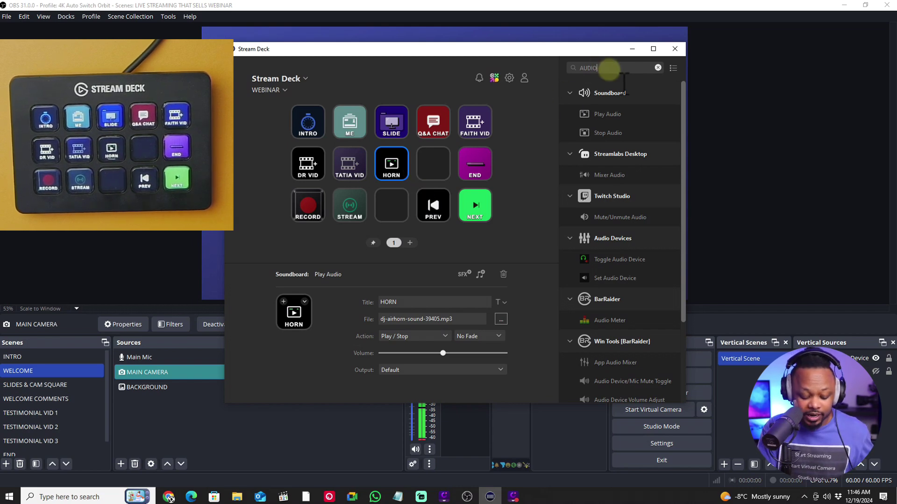
{"action": "key", "text": "BackSpace"}
{"action": "key", "text": "BackSpace"}
{"action": "key", "text": "BackSpace"}
{"action": "key", "text": "BackSpace"}
{"action": "key", "text": "BackSpace"}
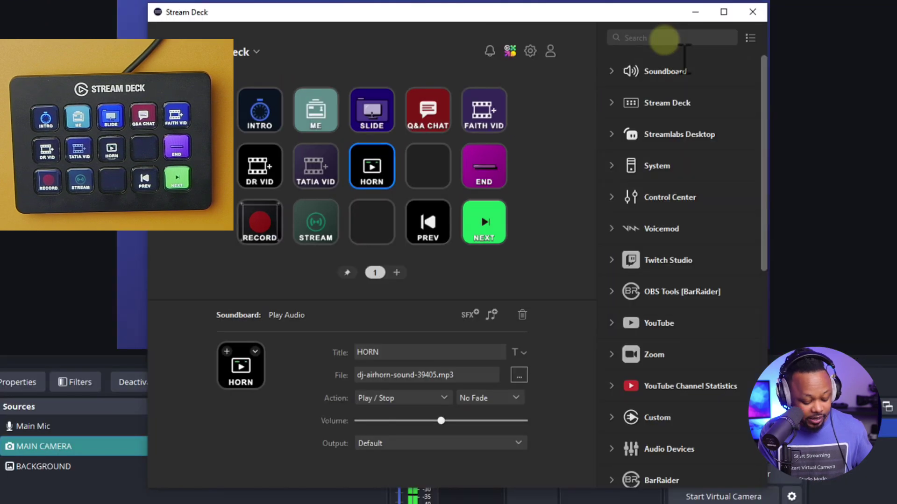
{"action": "type", "text": "audio"}
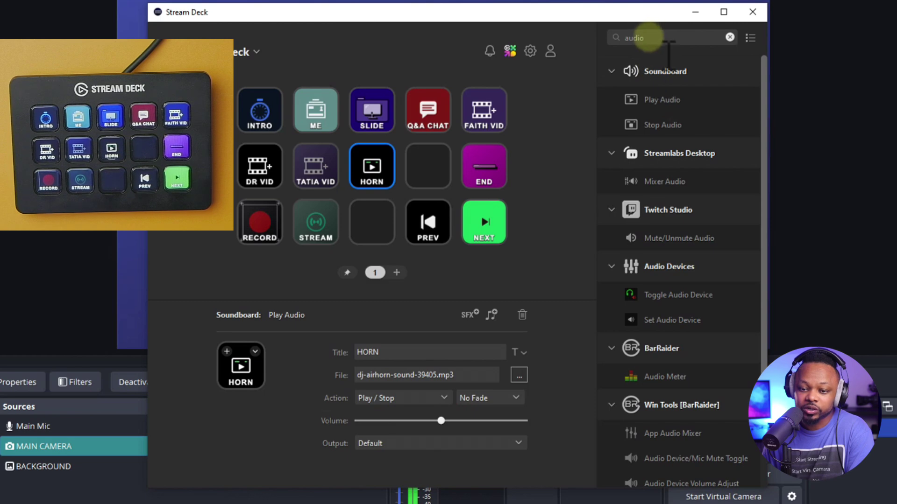
Search the actions for "soundb" and assign the Soundboard Play Audio action to the empty key between HORN and END.
{"action": "left_click_drag", "start_coordinate": [649, 37], "coordinate": [615, 37]}
{"action": "type", "text": "soundb"}
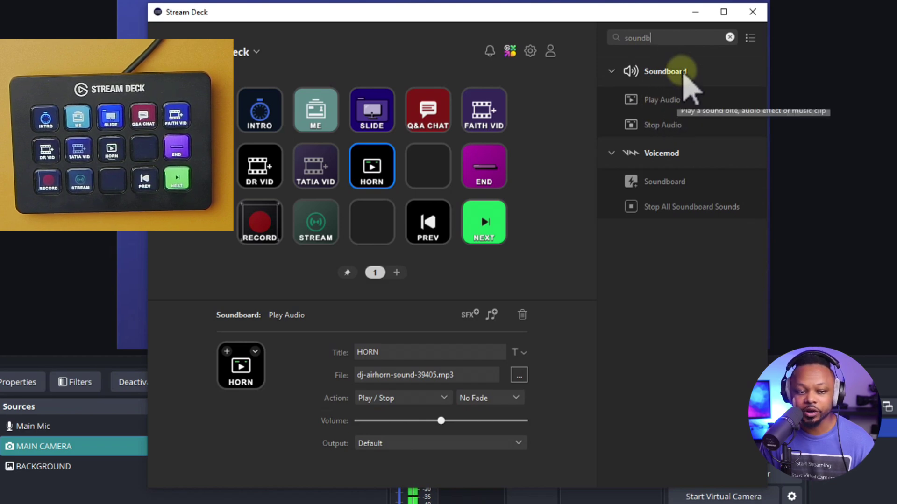
{"action": "left_click", "coordinate": [723, 12]}
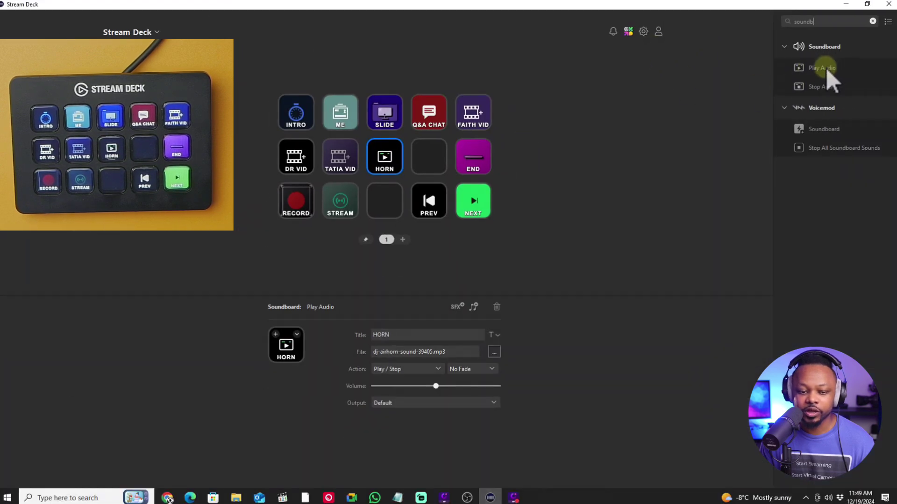
{"action": "left_click_drag", "start_coordinate": [826, 69], "coordinate": [430, 159]}
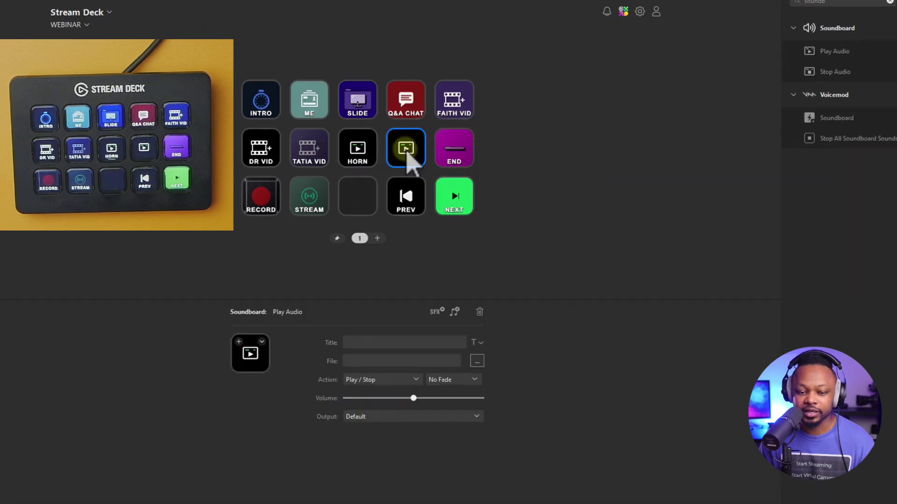
Delete the HORN key's Play Audio action.
{"action": "left_click", "coordinate": [363, 163]}
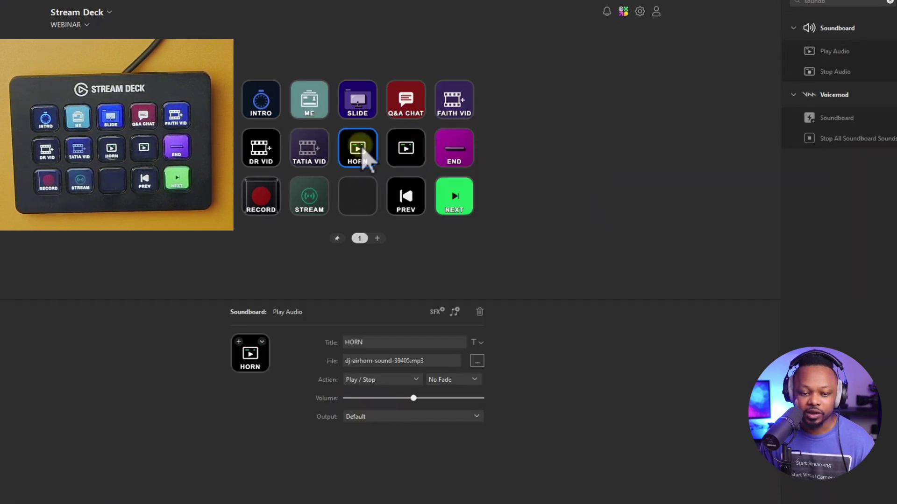
{"action": "left_click", "coordinate": [480, 311]}
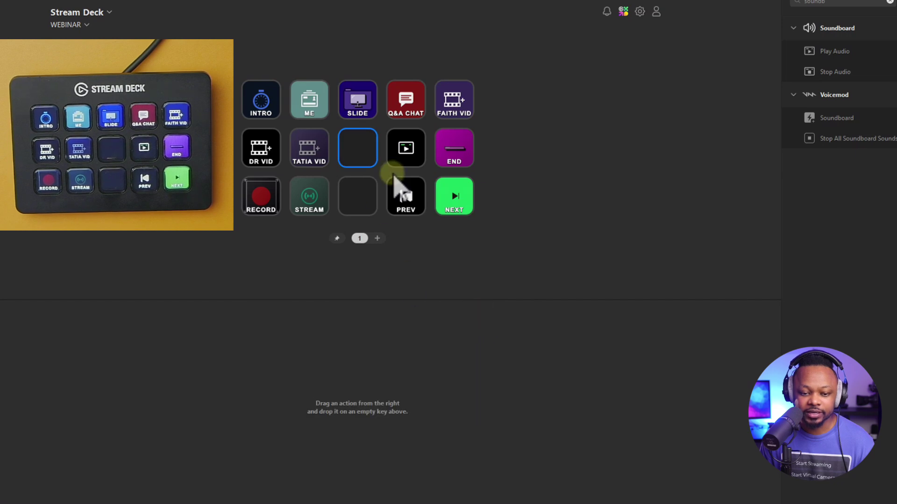
Open the sound effects marketplace from the new Play Audio key, preview the first Cinematic Whoosh sound and dismiss the cookie notice.
{"action": "left_click", "coordinate": [406, 148]}
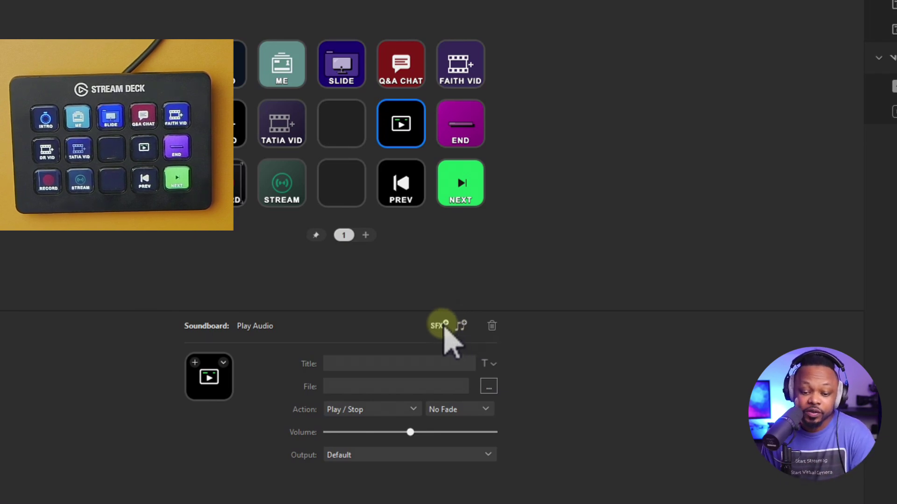
{"action": "left_click", "coordinate": [441, 326]}
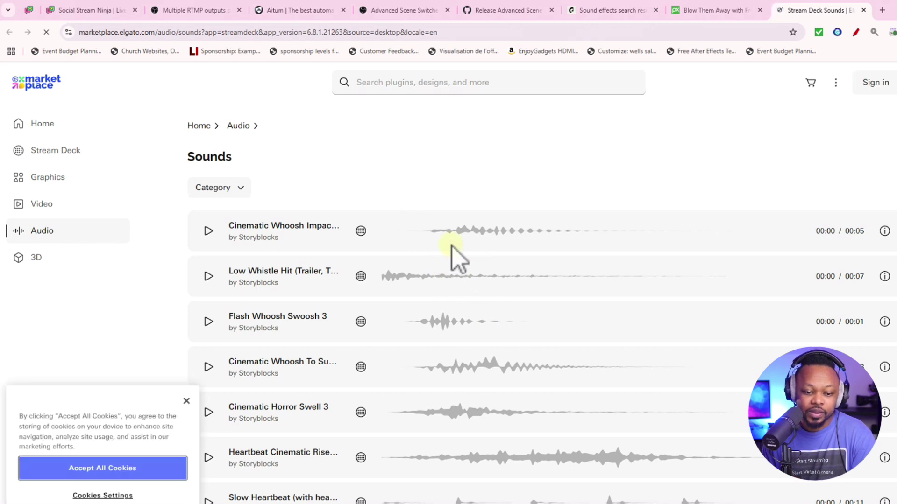
{"action": "left_click", "coordinate": [208, 231]}
{"action": "left_click", "coordinate": [186, 400]}
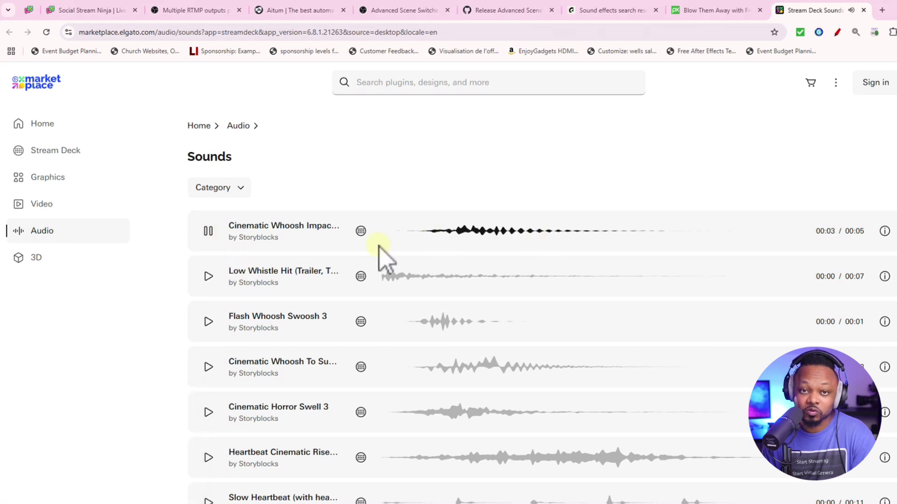
Preview the listed sound effects from Low Whistle Hit through Heartbeat Cinematic Rise, stopping playback after the last one.
{"action": "left_click", "coordinate": [216, 278]}
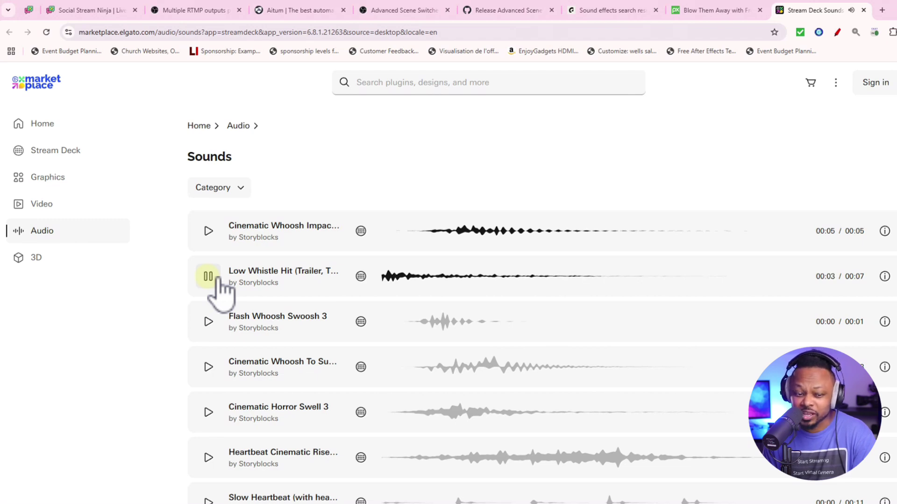
{"action": "left_click", "coordinate": [218, 327]}
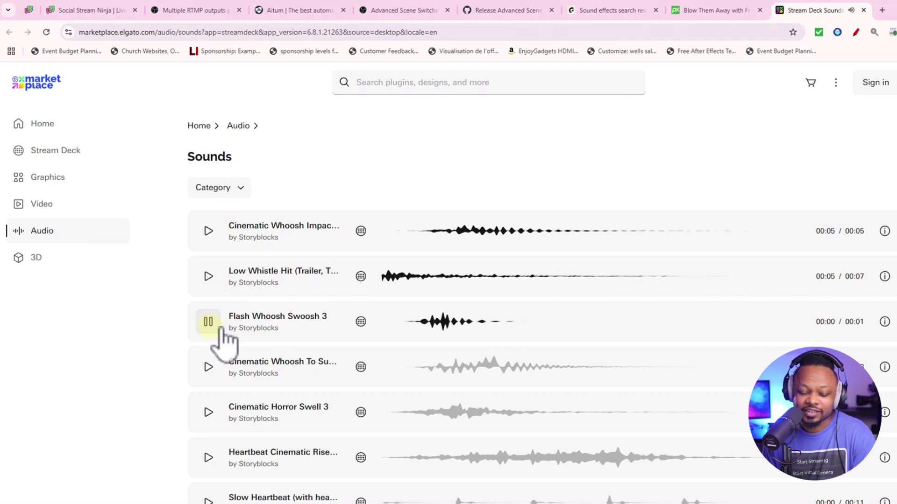
{"action": "left_click", "coordinate": [216, 372]}
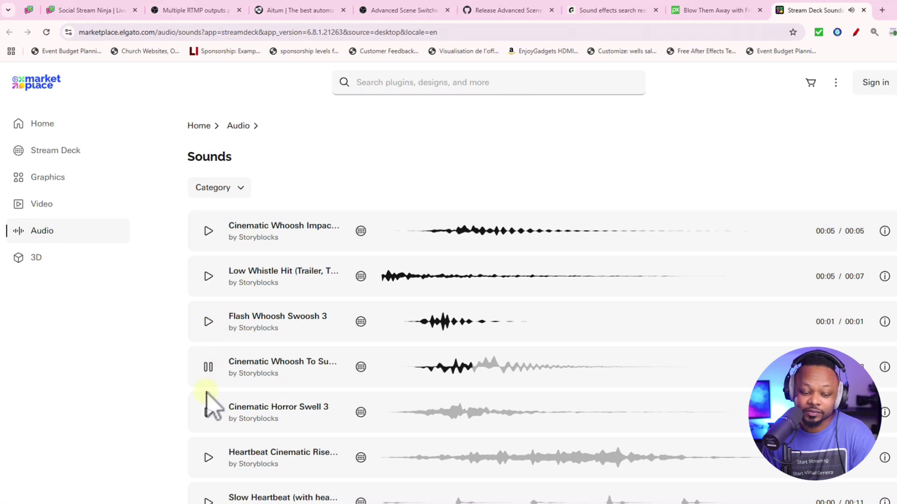
{"action": "left_click", "coordinate": [218, 414]}
{"action": "scroll", "coordinate": [229, 416], "scroll_direction": "down", "scroll_amount": 1}
{"action": "scroll", "coordinate": [225, 414], "scroll_direction": "down", "scroll_amount": 1}
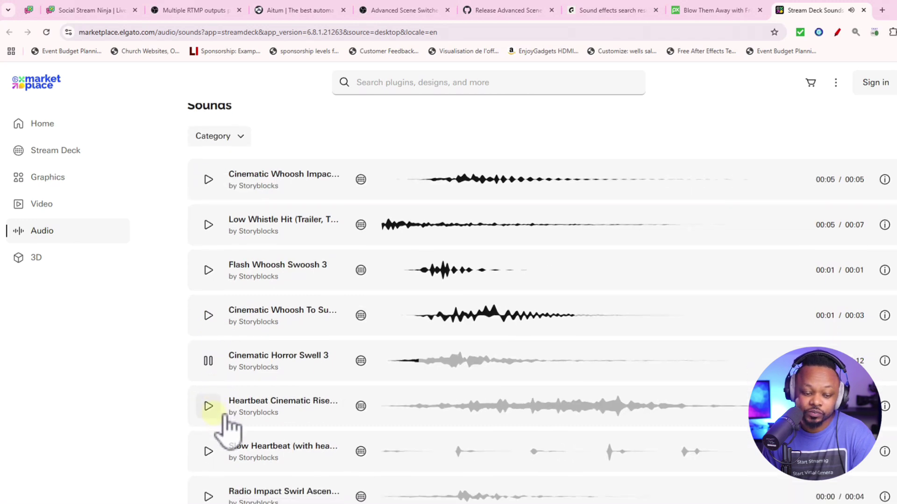
{"action": "left_click", "coordinate": [218, 411]}
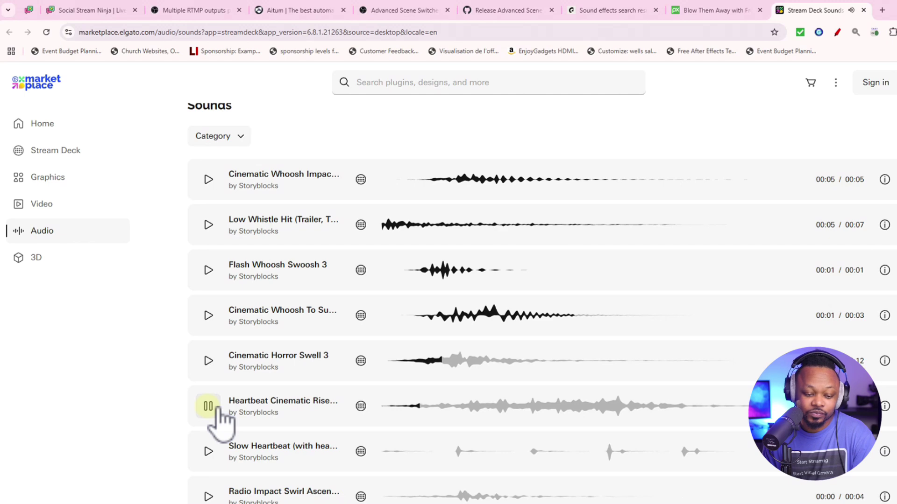
{"action": "left_click", "coordinate": [217, 408]}
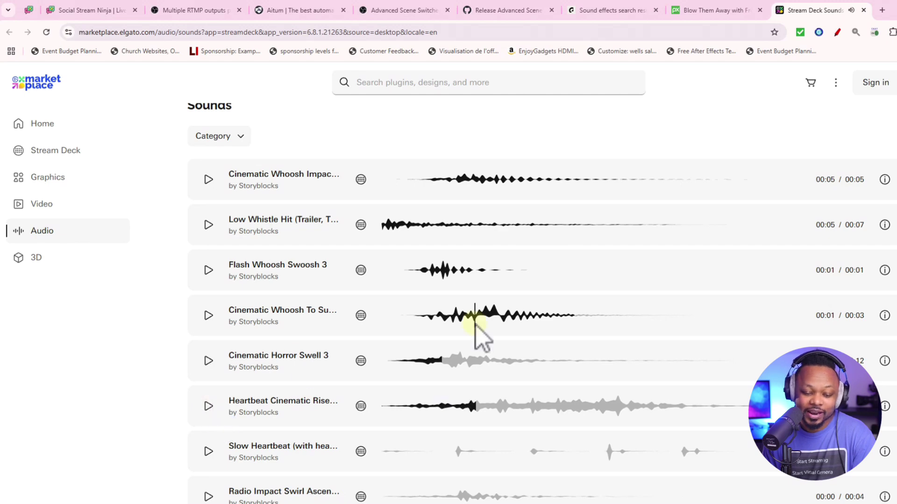
Search the Elgato Marketplace for "airhorn".
{"action": "scroll", "coordinate": [476, 327], "scroll_direction": "up", "scroll_amount": 1}
{"action": "left_click", "coordinate": [387, 85]}
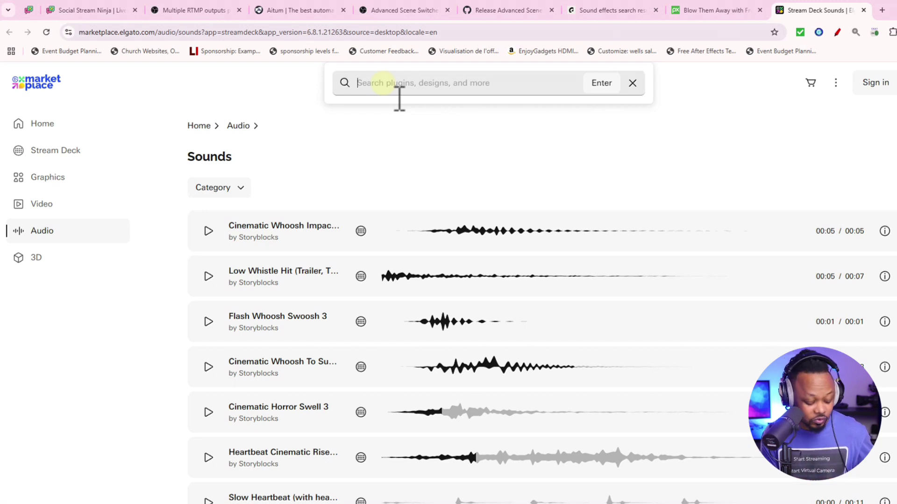
{"action": "type", "text": "air"}
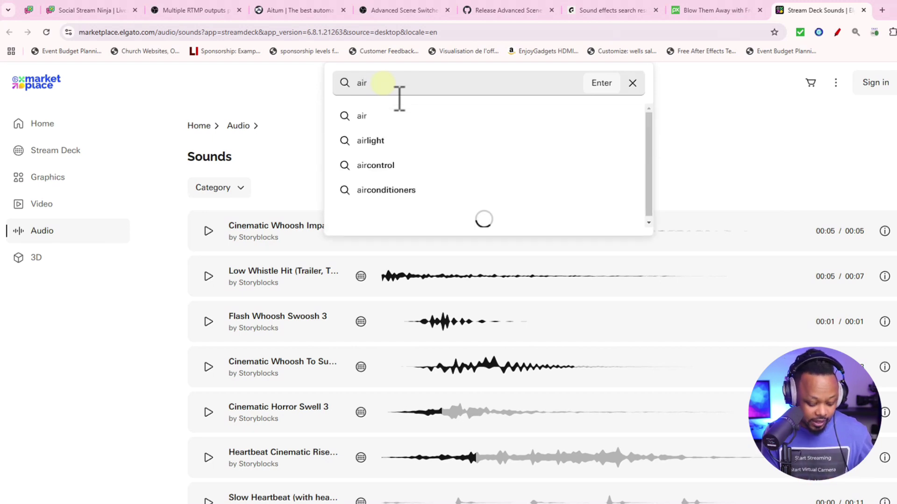
{"action": "type", "text": "horn"}
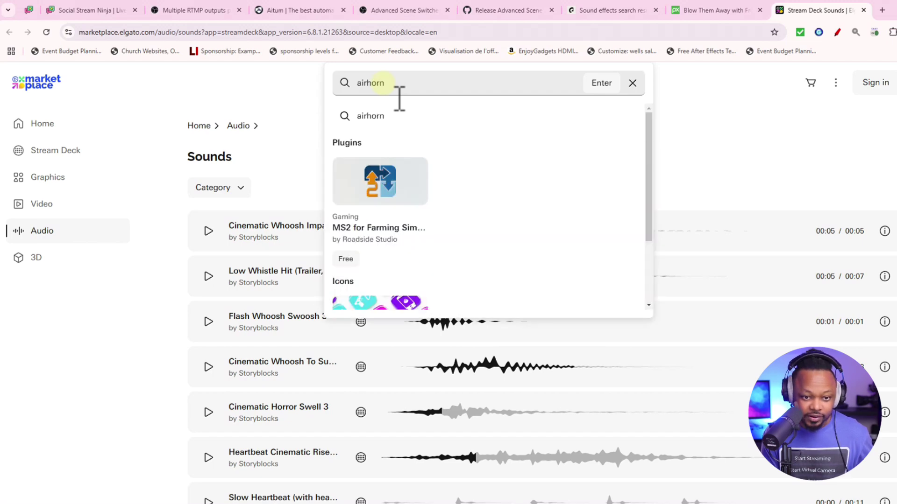
{"action": "key", "text": "Return"}
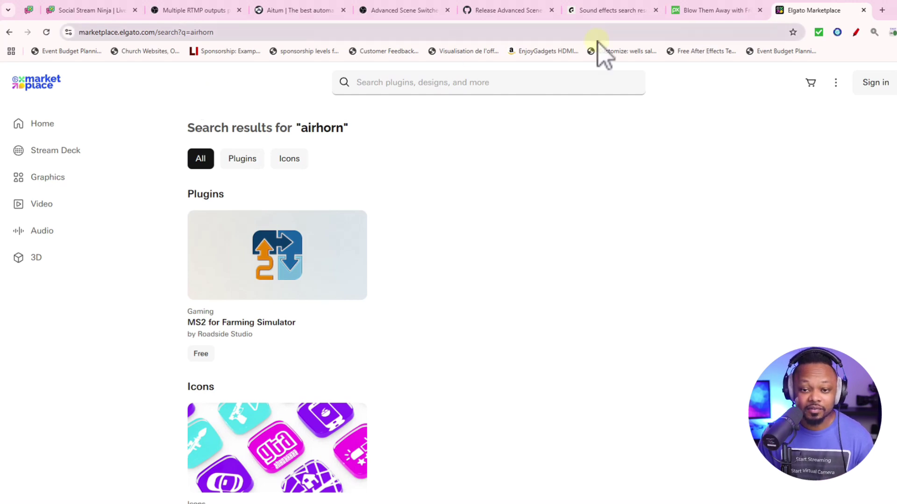
Switch to the Pixabay airhorn results and play the DJ airhorn sound.
{"action": "mouse_move", "coordinate": [590, 15]}
{"action": "key", "text": "ctrl+shift+Tab"}
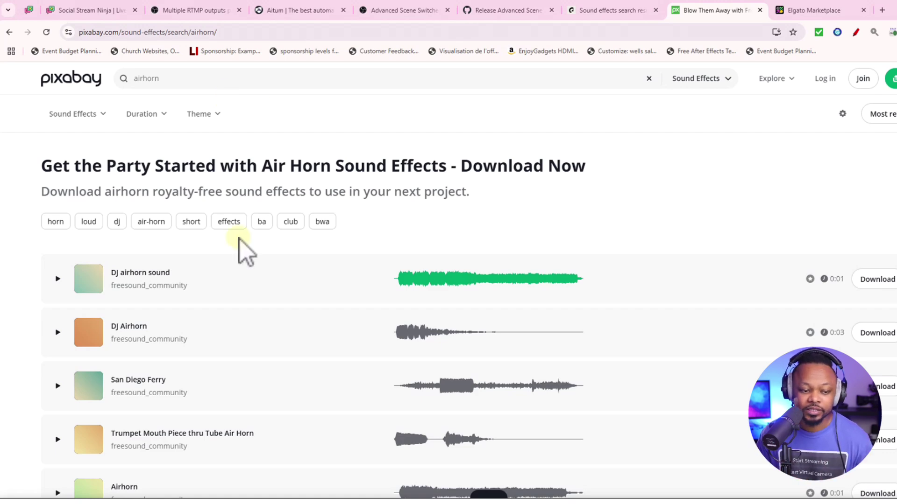
{"action": "left_click", "coordinate": [66, 280]}
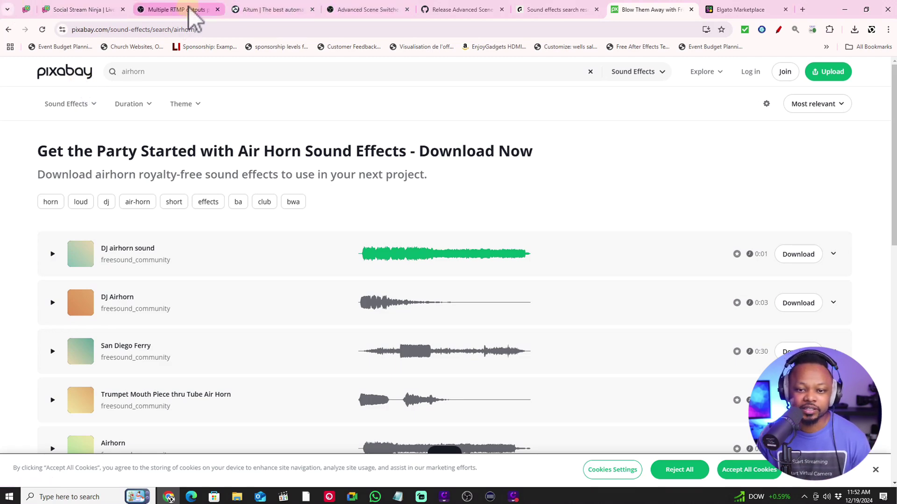
Switch to Epidemic Sound, close the search suggestions and browse the music catalogue's genres and moods.
{"action": "left_click", "coordinate": [543, 9]}
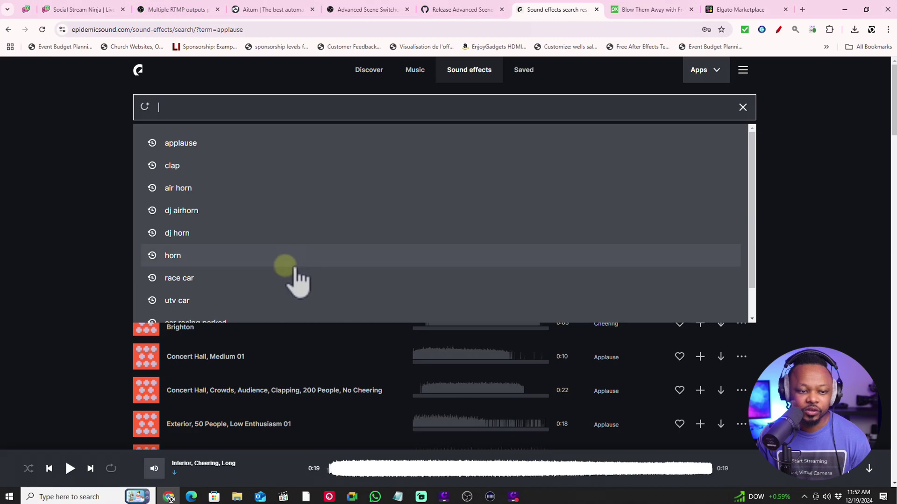
{"action": "left_click", "coordinate": [44, 204]}
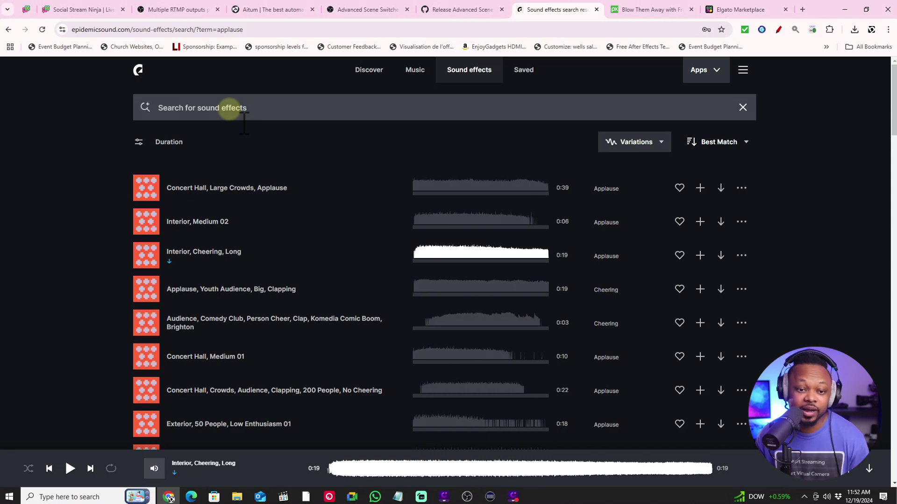
{"action": "left_click", "coordinate": [424, 80]}
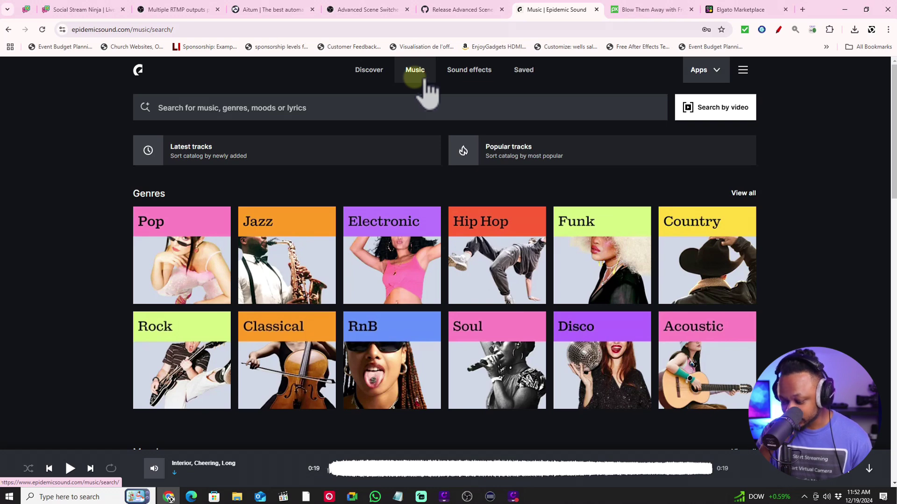
{"action": "scroll", "coordinate": [330, 320], "scroll_direction": "down", "scroll_amount": 2}
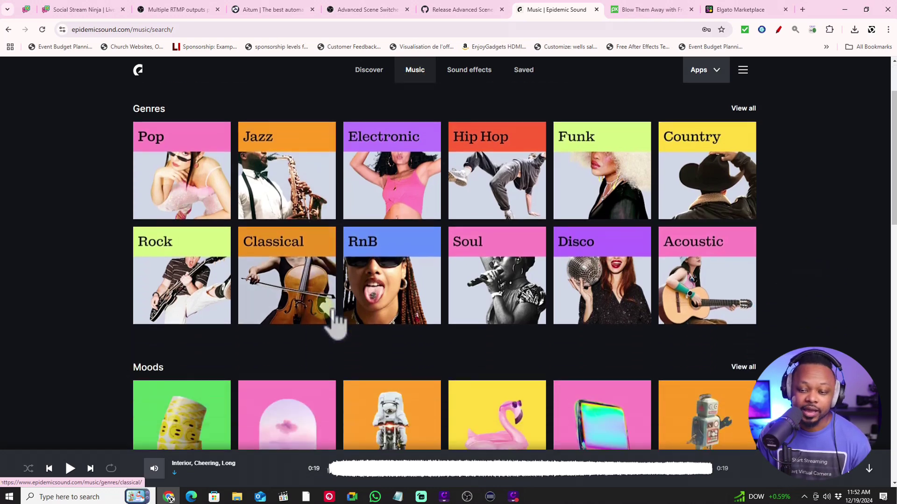
{"action": "scroll", "coordinate": [331, 321], "scroll_direction": "up", "scroll_amount": 2}
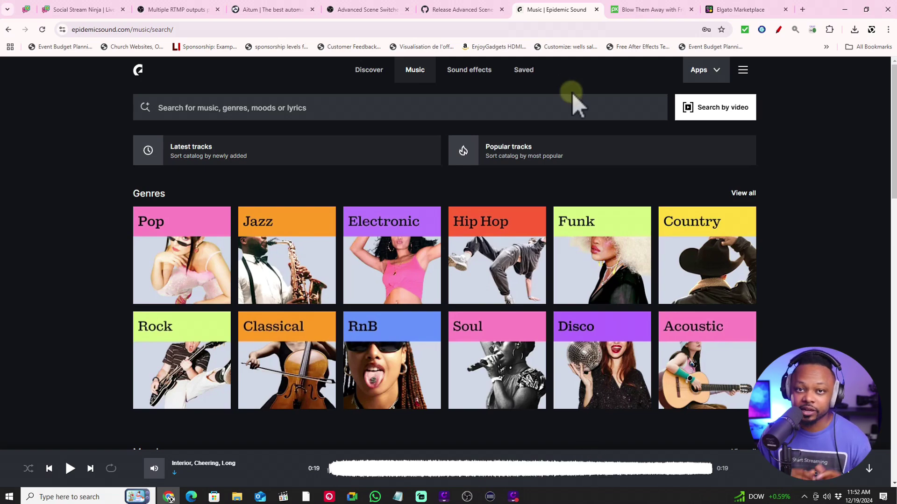
{"action": "scroll", "coordinate": [434, 213], "scroll_direction": "down", "scroll_amount": 4}
{"action": "scroll", "coordinate": [410, 221], "scroll_direction": "up", "scroll_amount": 4}
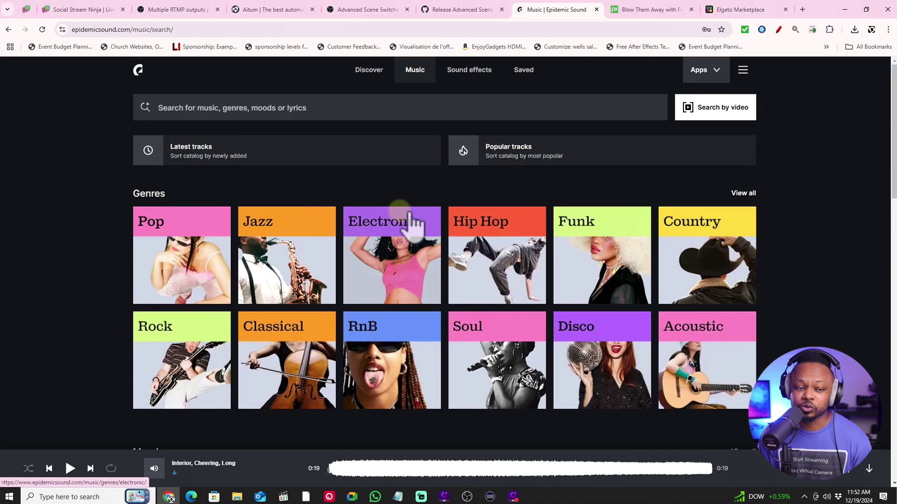
Return to Stream Deck, open the music marketplace for the Play Audio key and preview the first two tracks.
{"action": "left_click", "coordinate": [490, 497]}
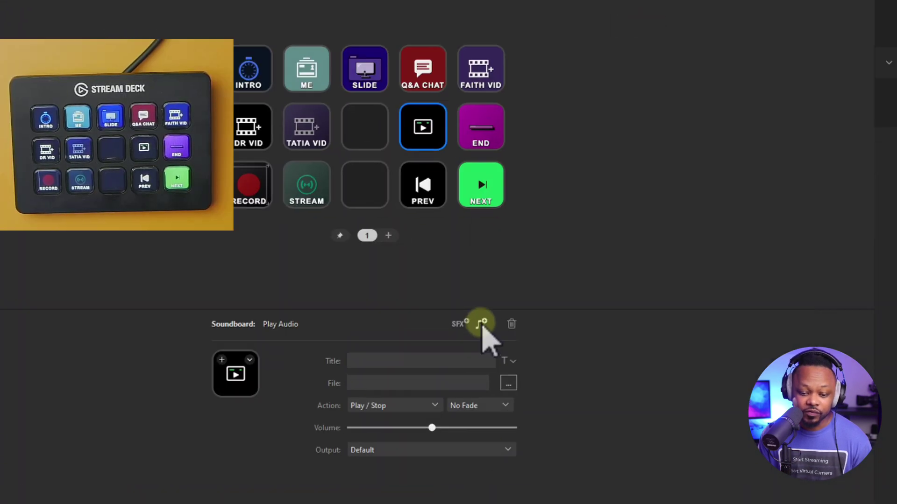
{"action": "left_click", "coordinate": [481, 323]}
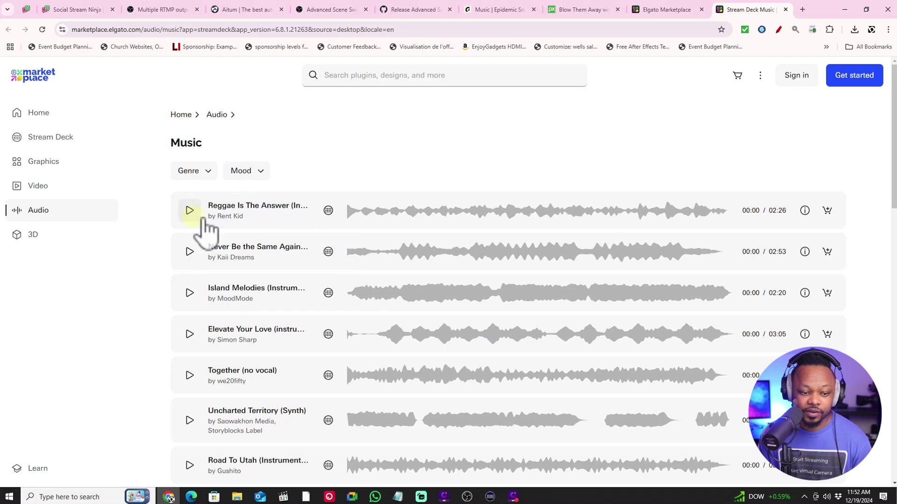
{"action": "left_click", "coordinate": [199, 213]}
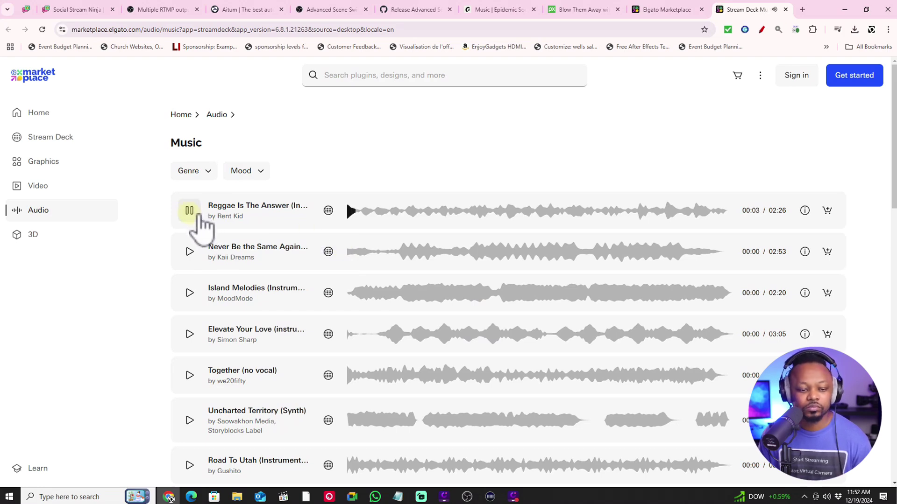
{"action": "left_click", "coordinate": [200, 254]}
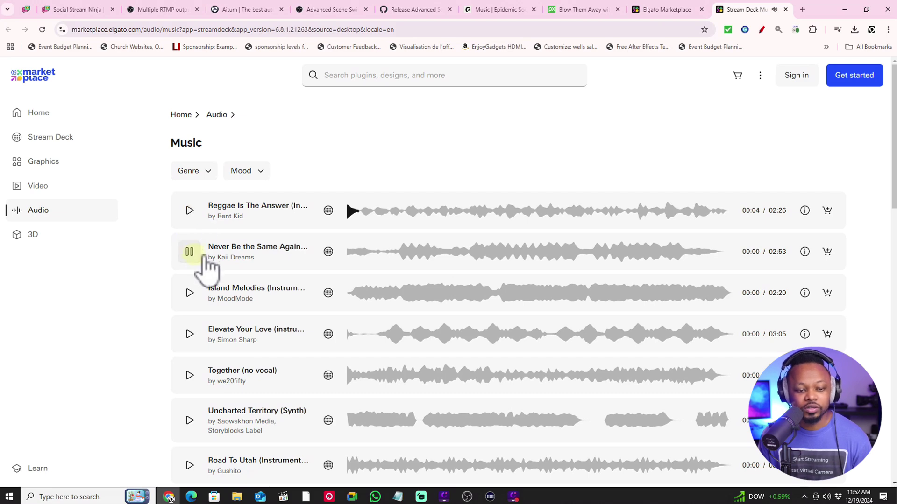
{"action": "left_click", "coordinate": [205, 256]}
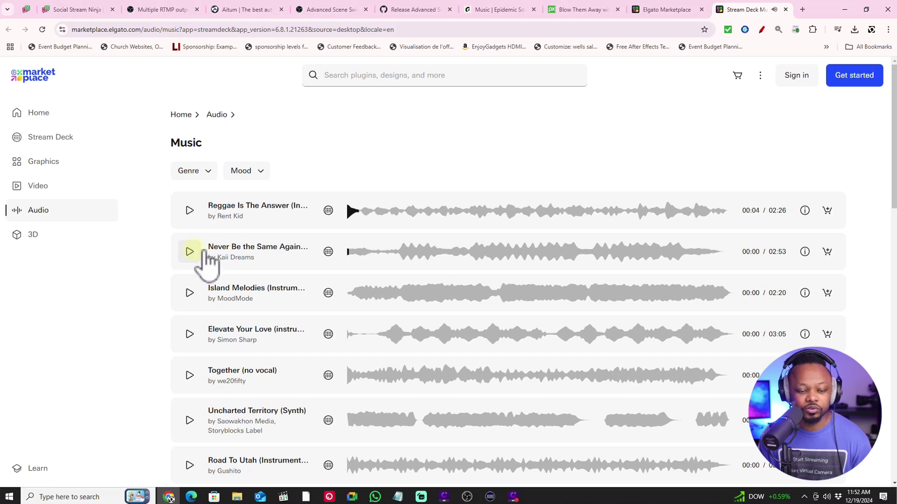
Filter the marketplace music by the Love mood and preview the first track from partway through.
{"action": "left_click", "coordinate": [260, 174]}
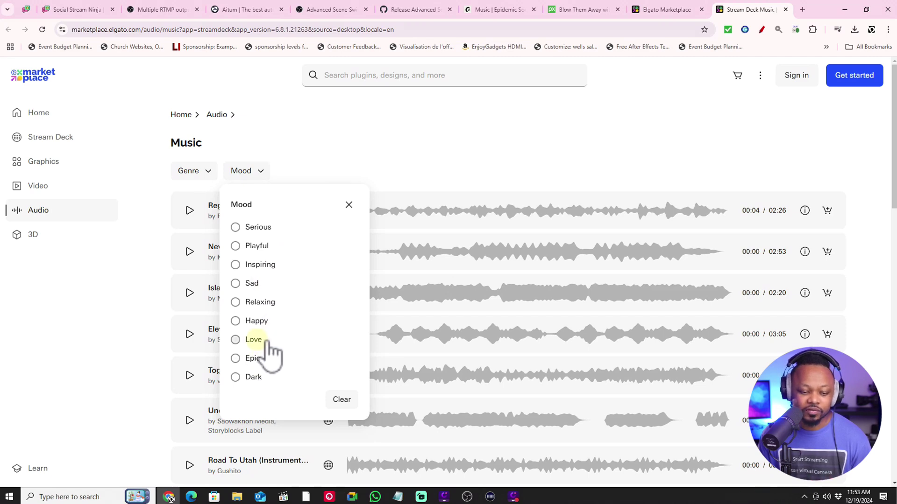
{"action": "left_click", "coordinate": [248, 340]}
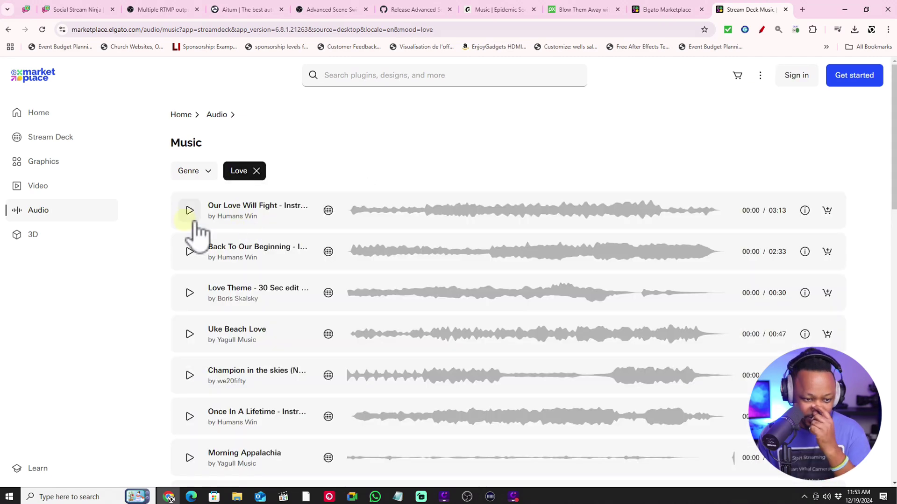
{"action": "left_click", "coordinate": [200, 211]}
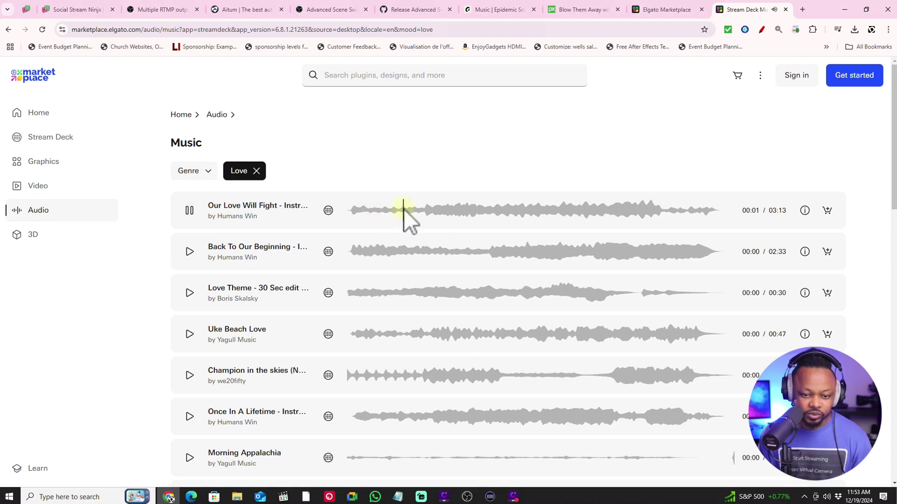
{"action": "left_click", "coordinate": [450, 209]}
{"action": "left_click", "coordinate": [189, 207]}
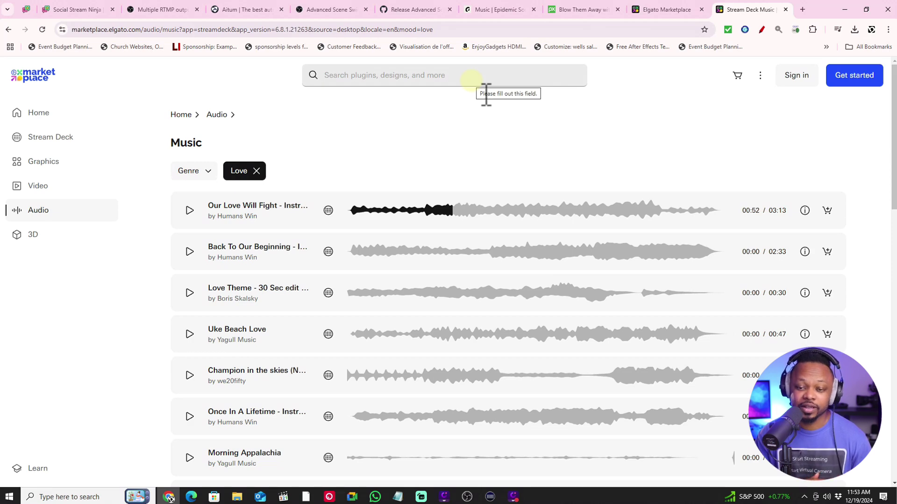
Switch back to Stream Deck and title the Play Audio key DJHORN.
{"action": "left_click", "coordinate": [467, 497]}
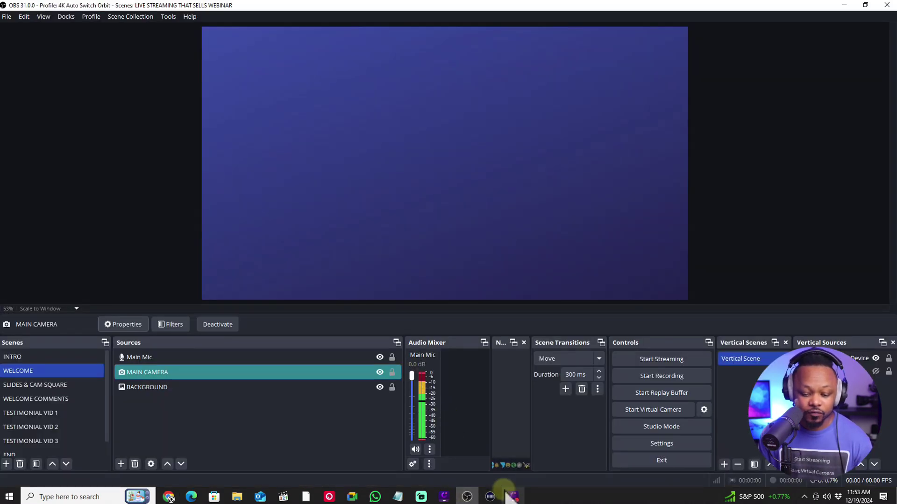
{"action": "left_click", "coordinate": [491, 497]}
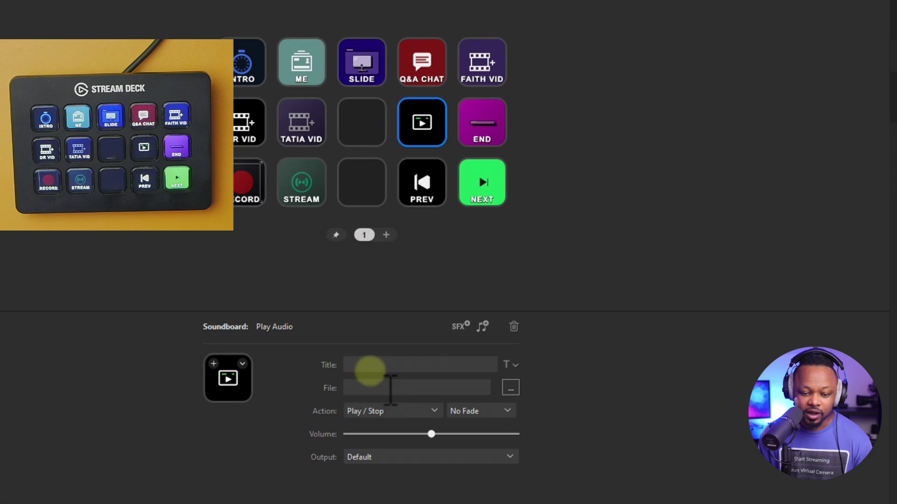
{"action": "left_click", "coordinate": [372, 364]}
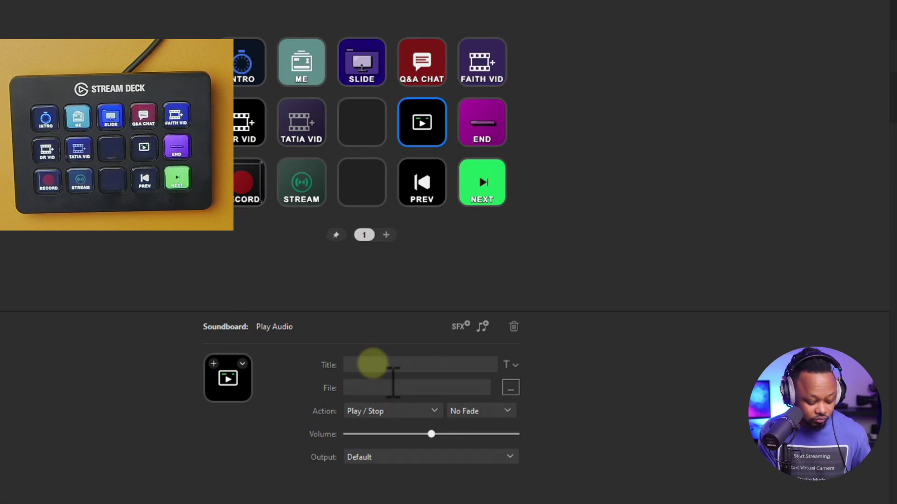
{"action": "type", "text": "DJ"}
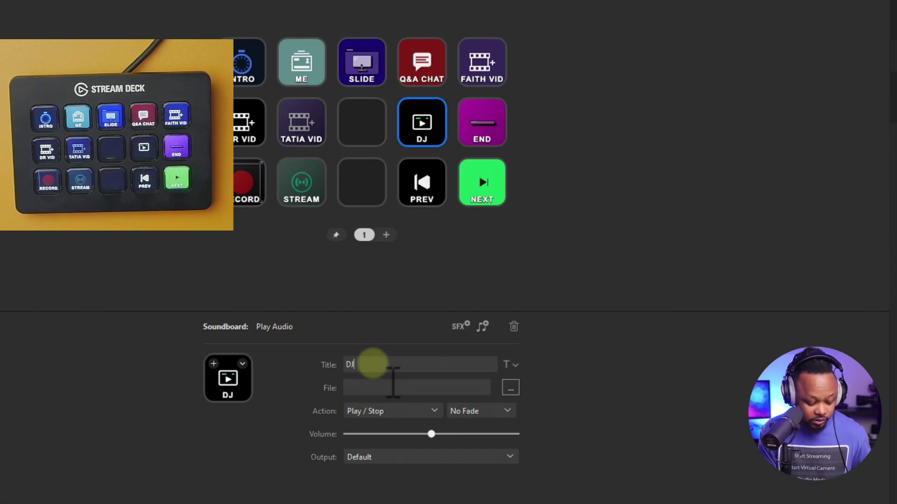
{"action": "type", "text": "HO"}
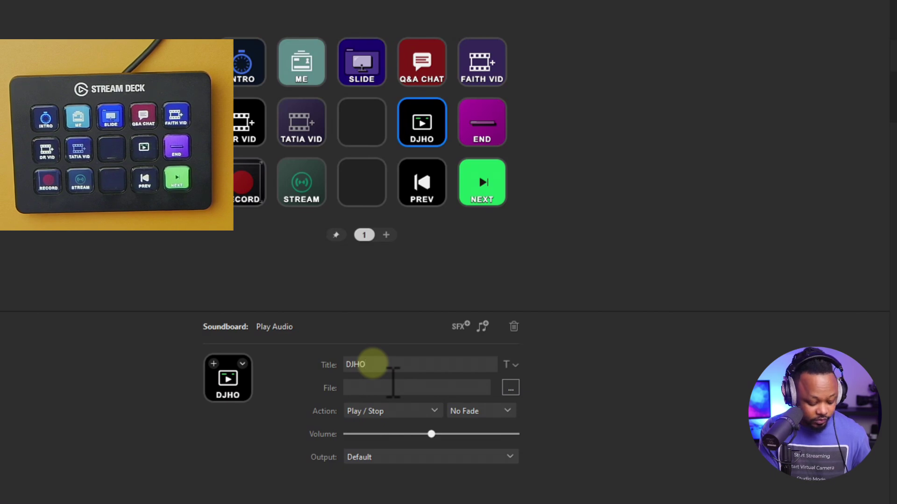
{"action": "type", "text": "RN"}
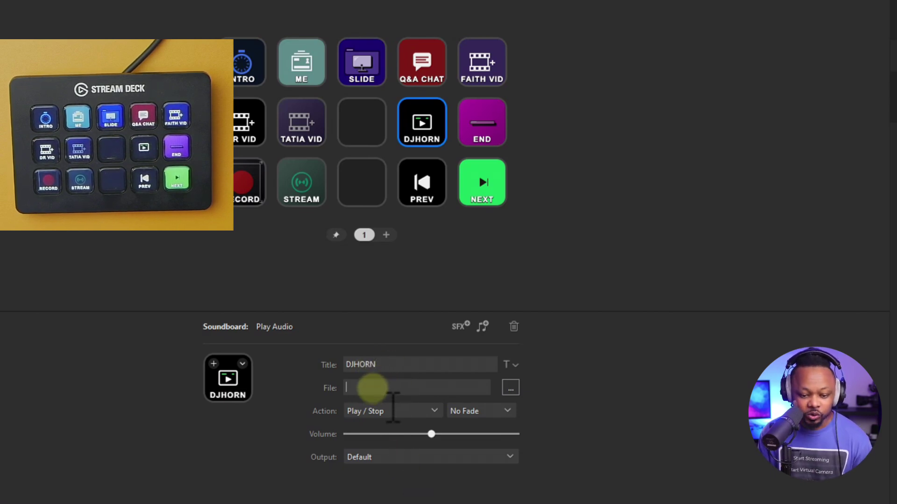
Browse the Downloads folder for the key's audio file and preview the Epidemic Sound interior cheering MP3.
{"action": "left_click", "coordinate": [511, 388]}
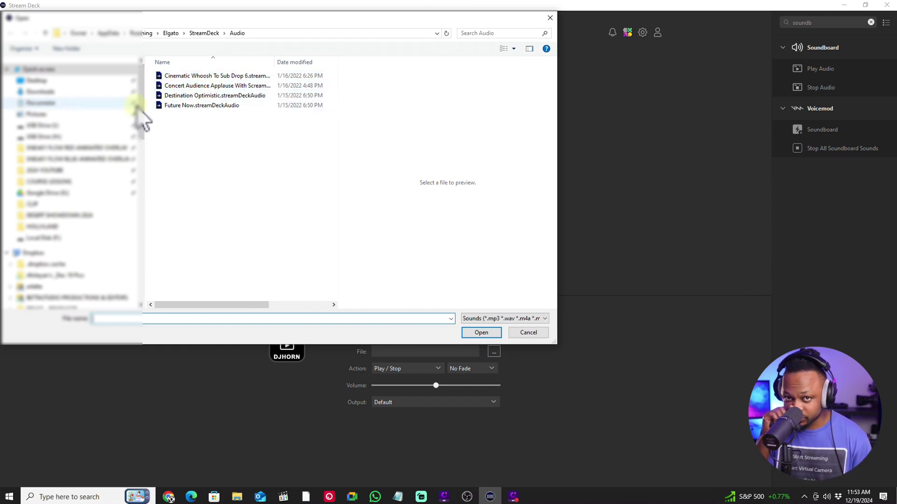
{"action": "left_click", "coordinate": [66, 93]}
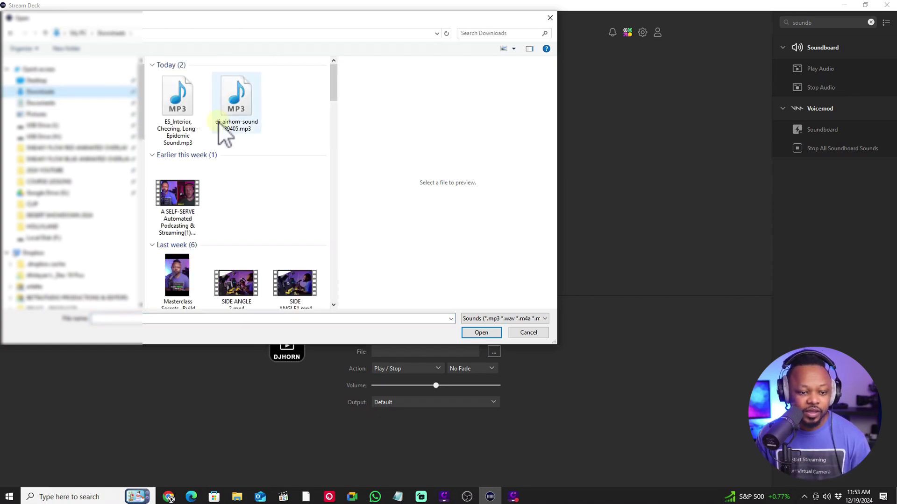
{"action": "left_click", "coordinate": [186, 113]}
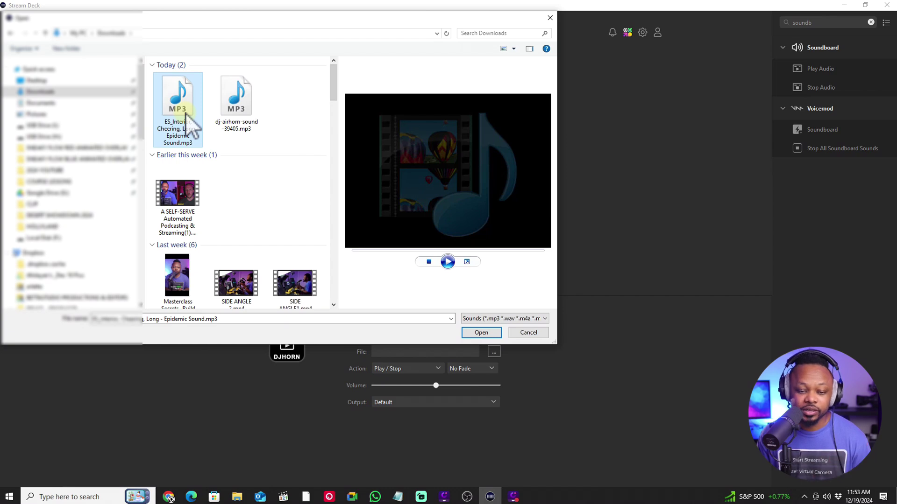
{"action": "left_click", "coordinate": [448, 261]}
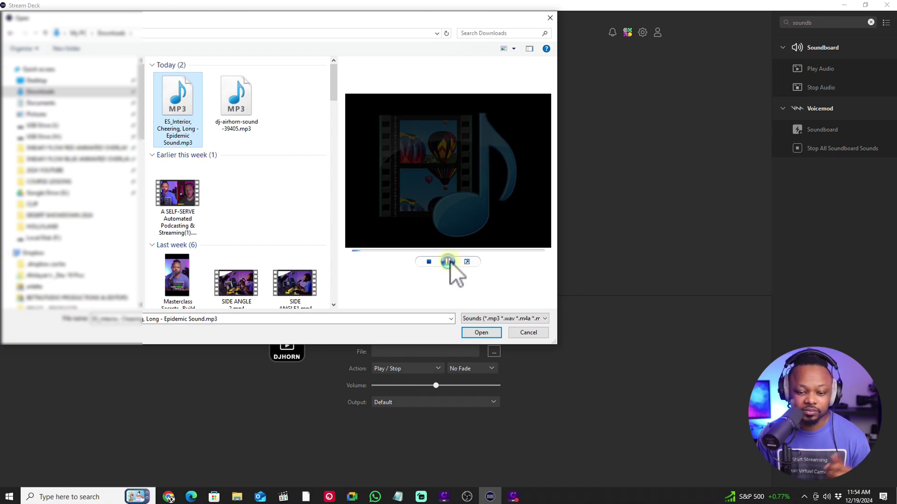
{"action": "left_click", "coordinate": [448, 261]}
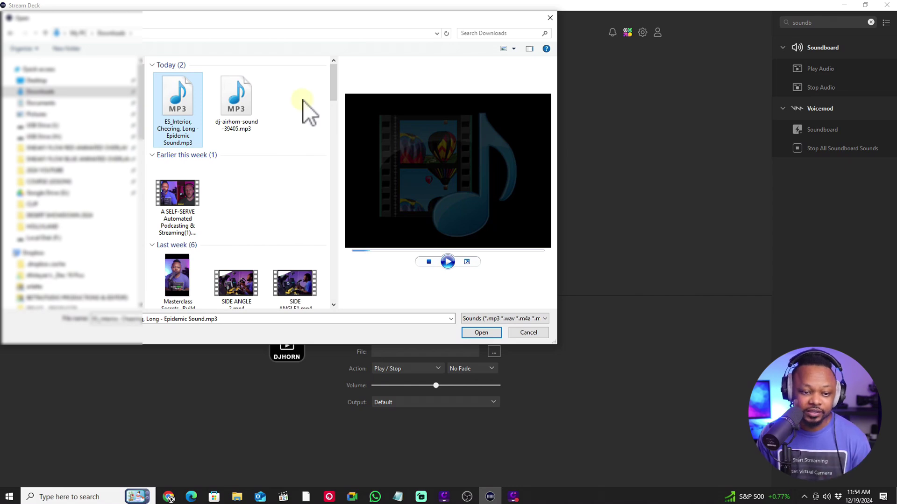
Preview dj-airhorn-sound-39405.mp3 and assign it as the DJHORN key's audio file.
{"action": "left_click", "coordinate": [236, 104]}
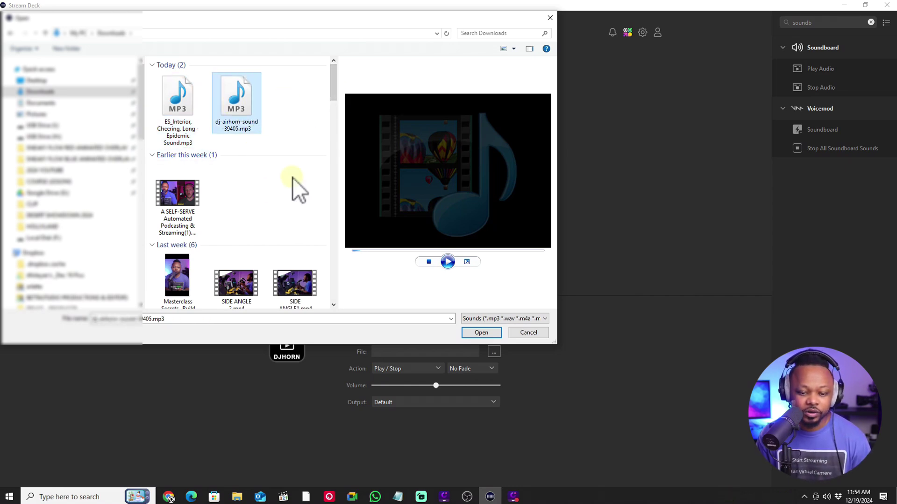
{"action": "left_click", "coordinate": [427, 260]}
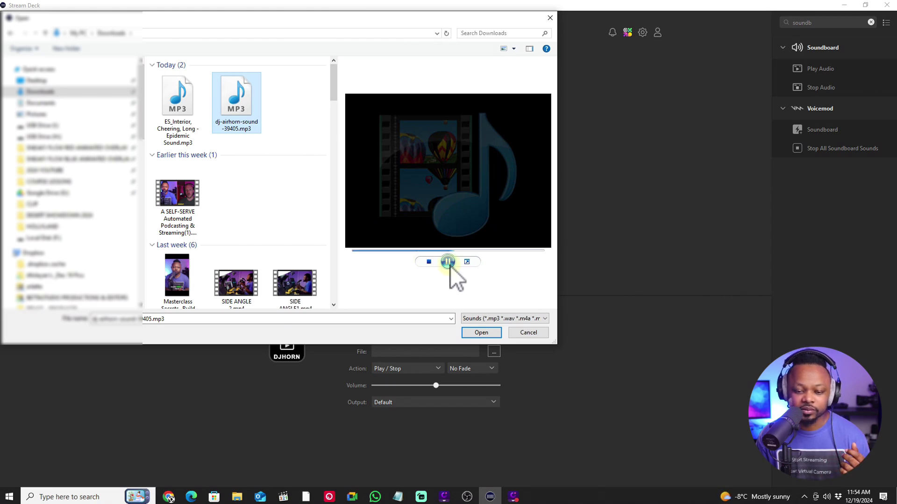
{"action": "left_click", "coordinate": [486, 333]}
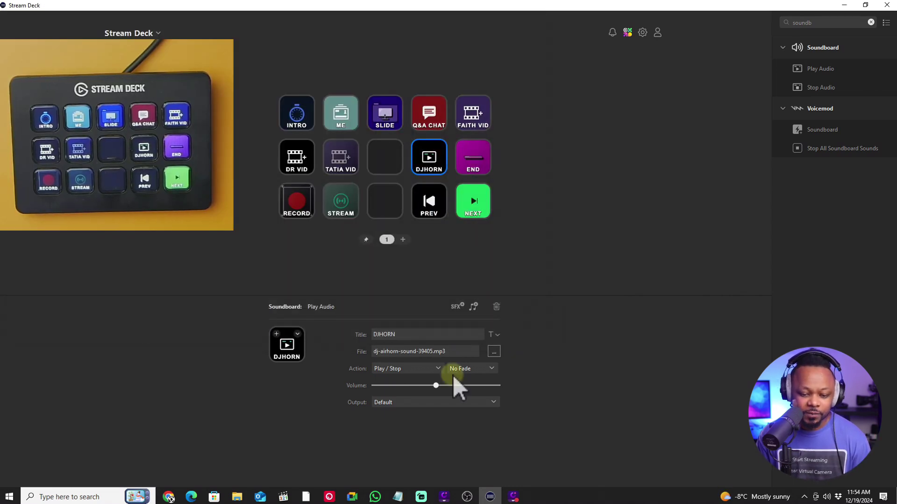
Raise the DJHORN key's volume to about two thirds of its range and keep the output on Default.
{"action": "left_click_drag", "start_coordinate": [436, 386], "coordinate": [444, 386]}
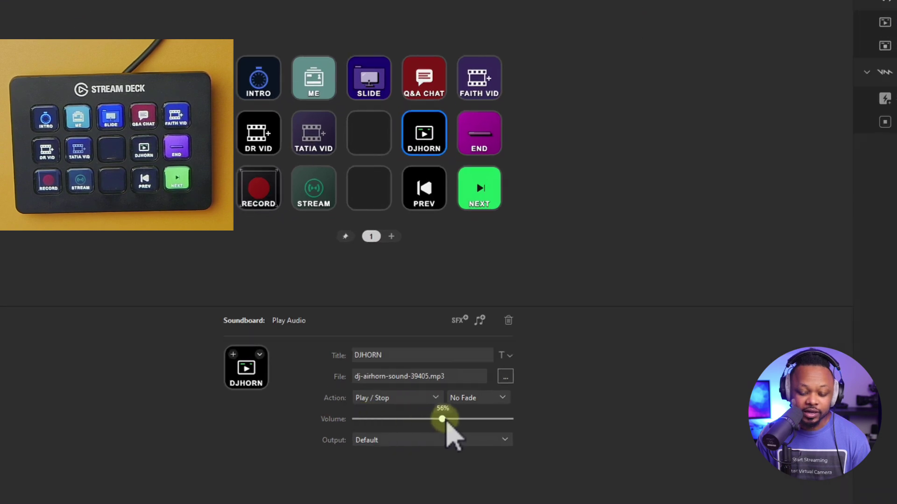
{"action": "left_click_drag", "start_coordinate": [446, 421], "coordinate": [461, 420]}
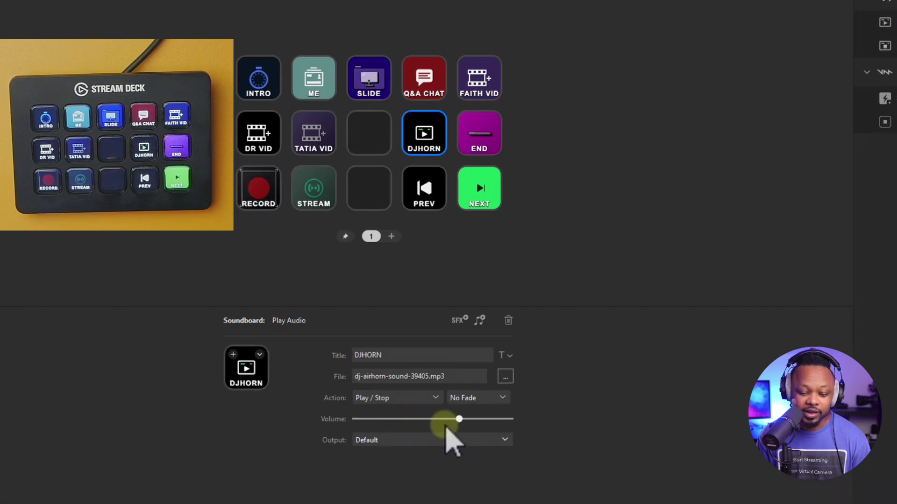
{"action": "left_click", "coordinate": [395, 442]}
{"action": "left_click", "coordinate": [391, 461]}
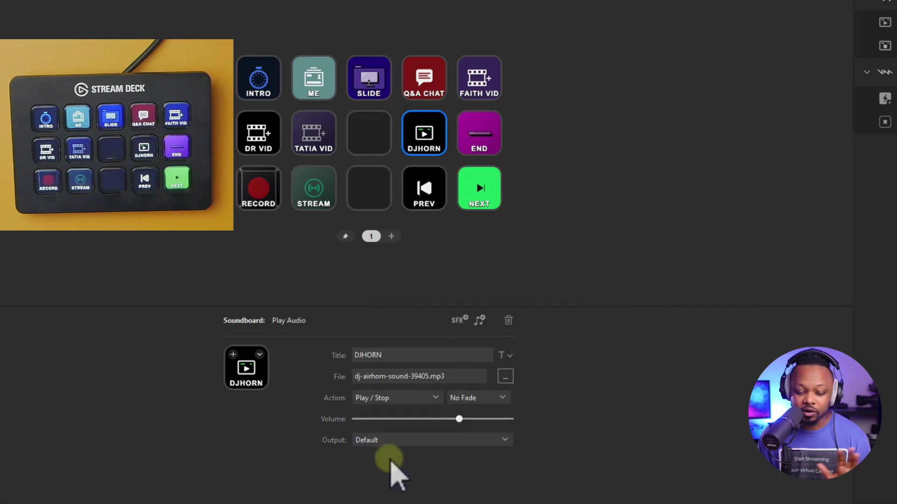
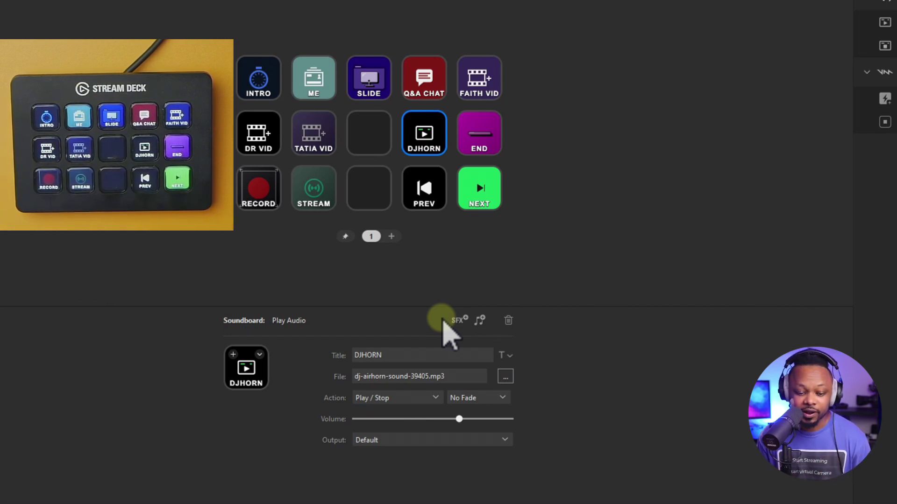
Open the icon library for the DJHORN key and search it for "sound" and "speak".
{"action": "left_click", "coordinate": [239, 362]}
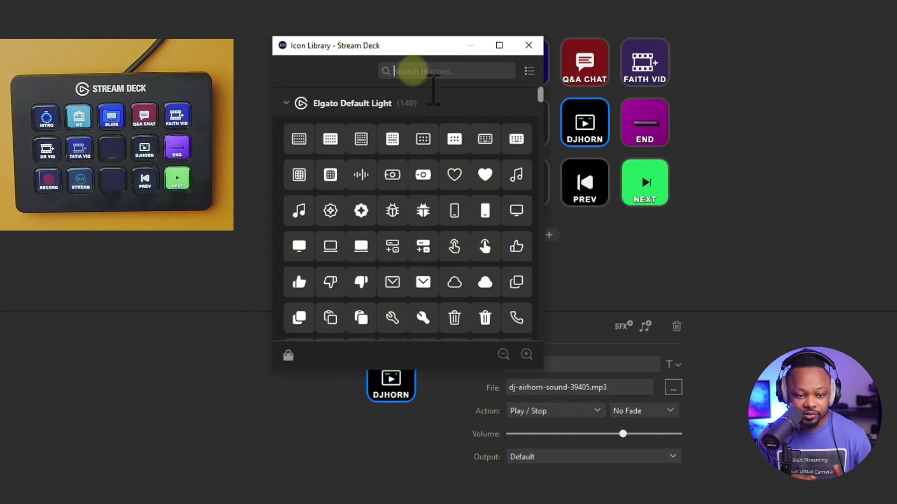
{"action": "type", "text": "s"}
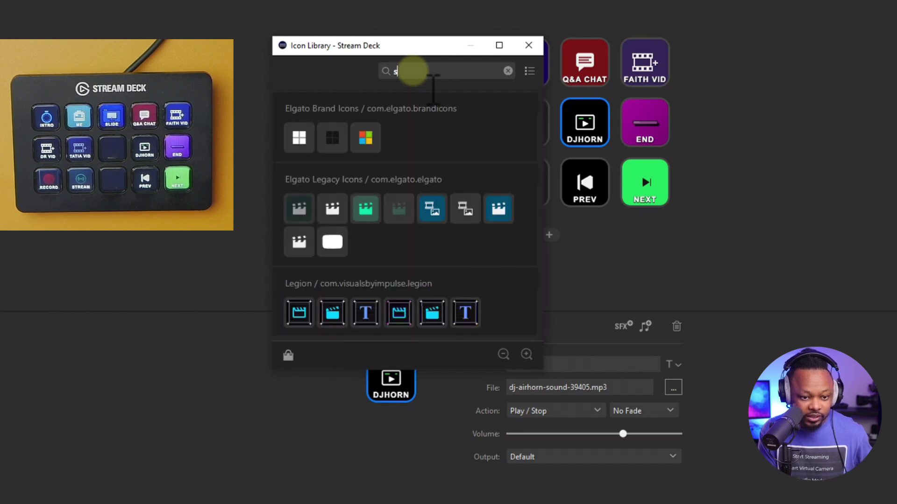
{"action": "type", "text": "ound"}
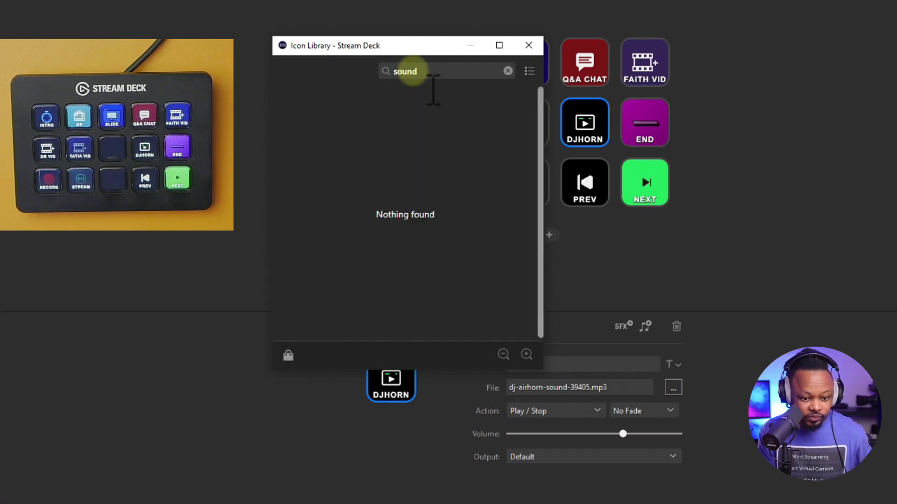
{"action": "key", "text": "BackSpace"}
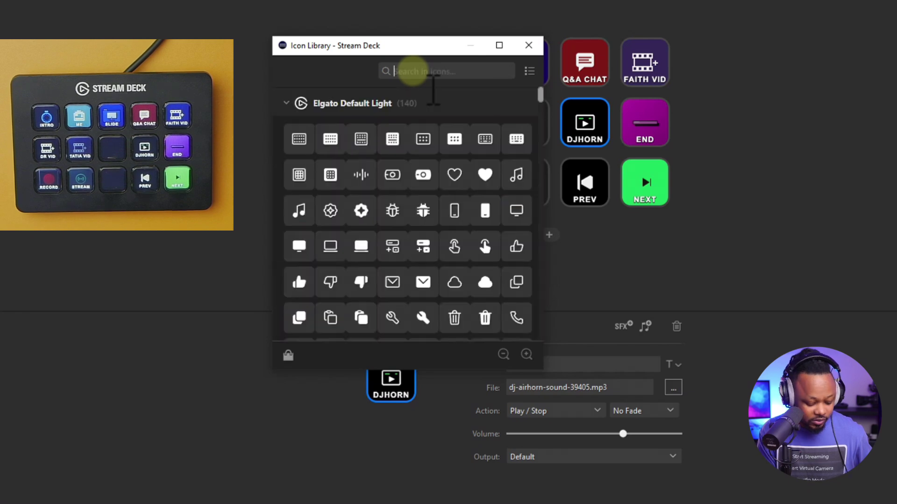
{"action": "type", "text": "peak"}
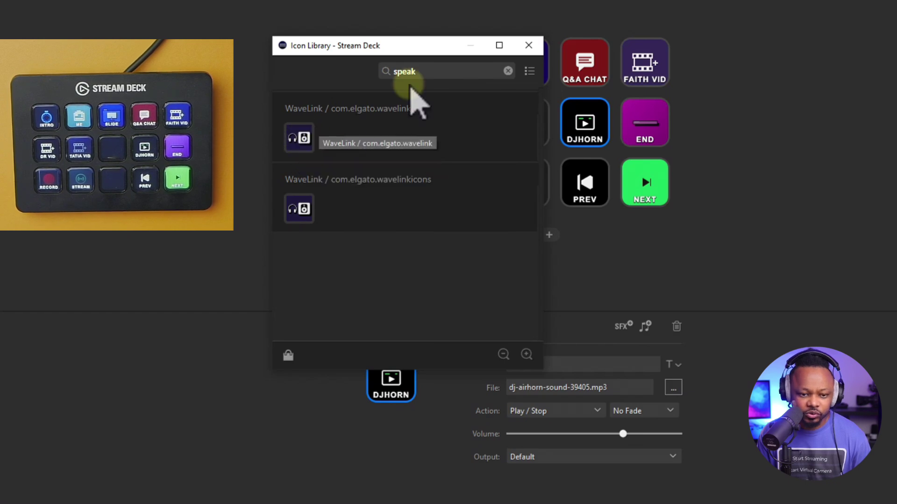
Clear the icon search, give the DJHORN key the dimmed audio mixer speaker icon and close the library.
{"action": "left_click", "coordinate": [508, 71]}
{"action": "scroll", "coordinate": [420, 234], "scroll_direction": "down", "scroll_amount": 10}
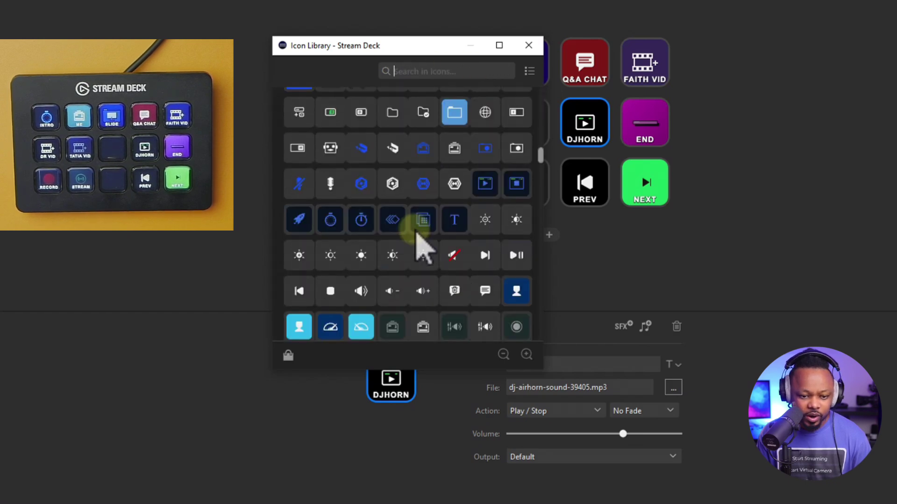
{"action": "scroll", "coordinate": [420, 247], "scroll_direction": "down", "scroll_amount": 1}
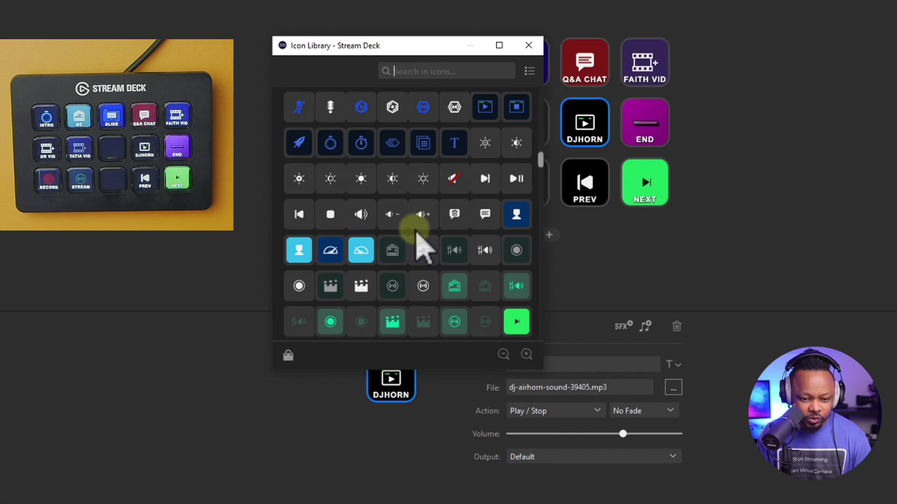
{"action": "left_click", "coordinate": [456, 251]}
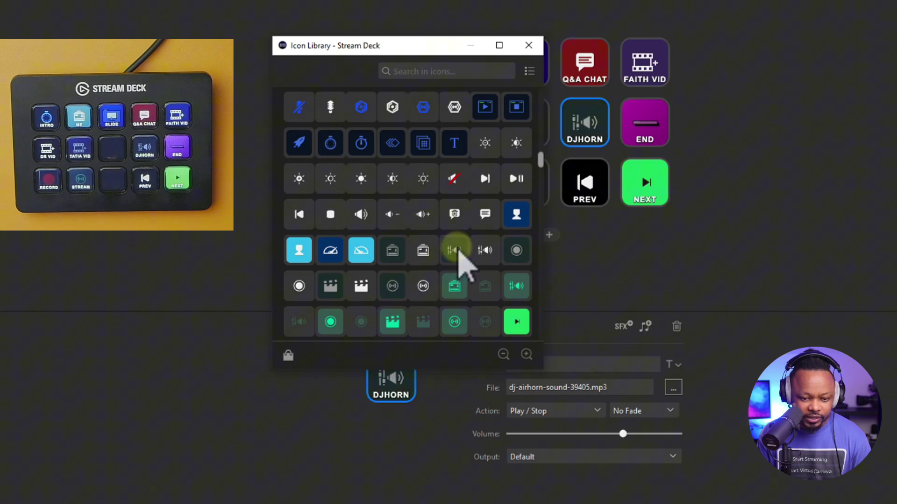
{"action": "left_click", "coordinate": [528, 45]}
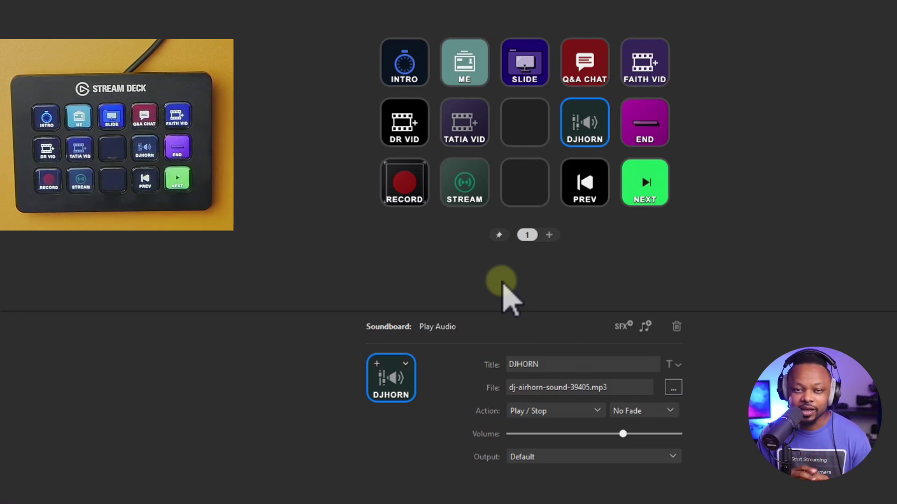
Add a Play Audio action to the empty key beside DJHORN and assign ES_Interior, Cheering, Long - Epidemic Sound.mp3 from Downloads.
{"action": "left_click", "coordinate": [532, 133]}
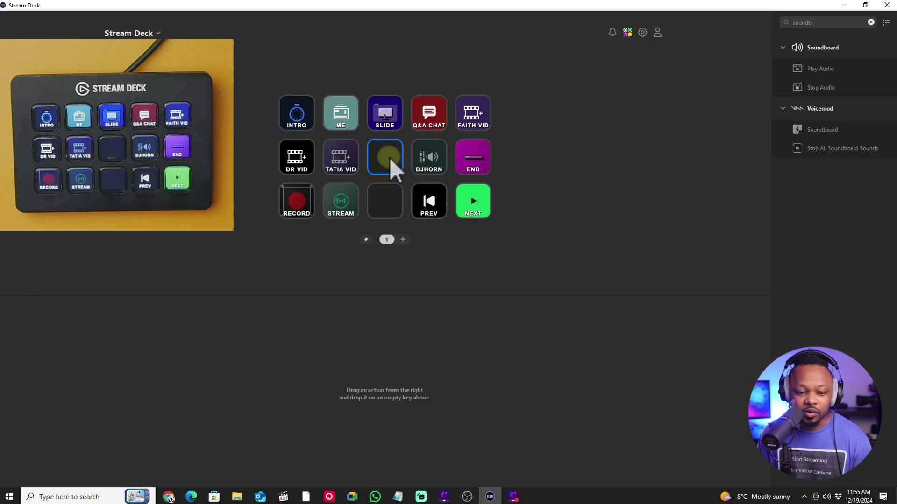
{"action": "left_click_drag", "start_coordinate": [816, 70], "coordinate": [383, 163]}
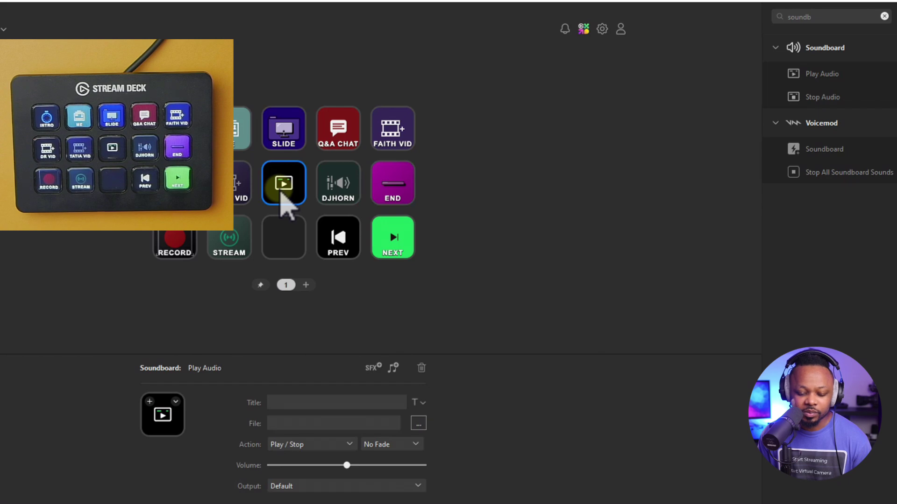
{"action": "left_click", "coordinate": [419, 424]}
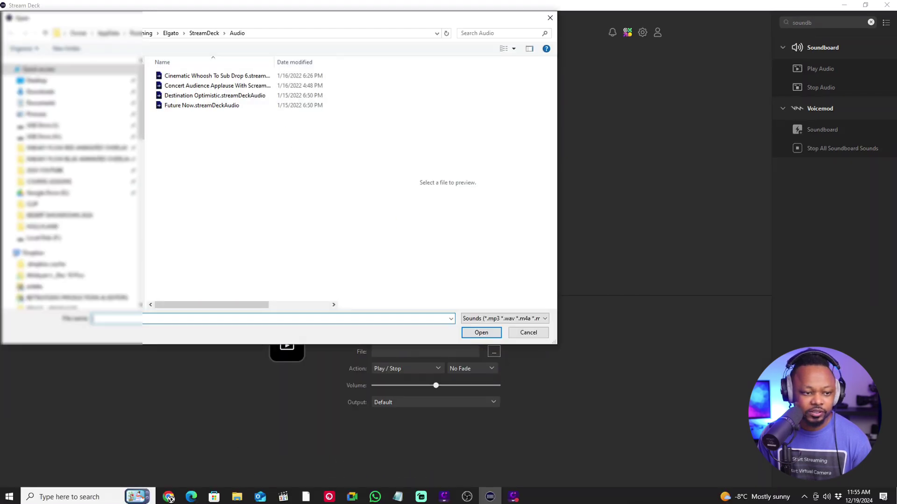
{"action": "left_click", "coordinate": [40, 91]}
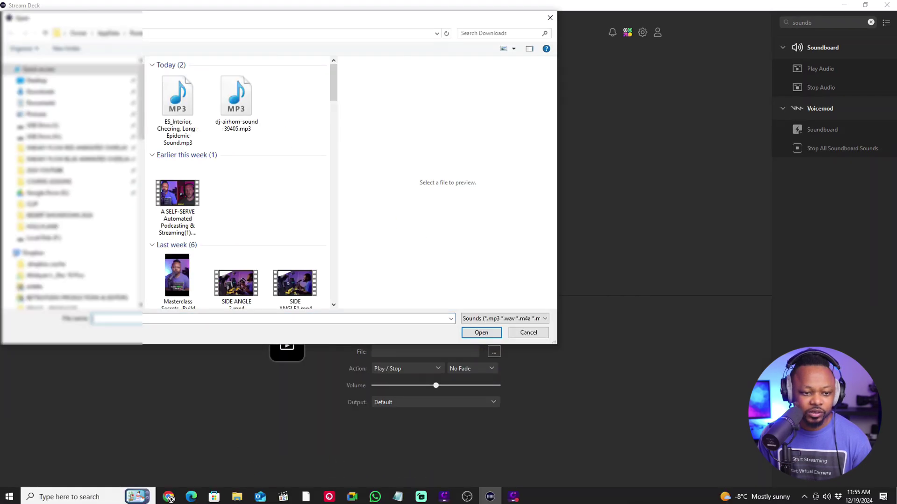
{"action": "left_click", "coordinate": [178, 109]}
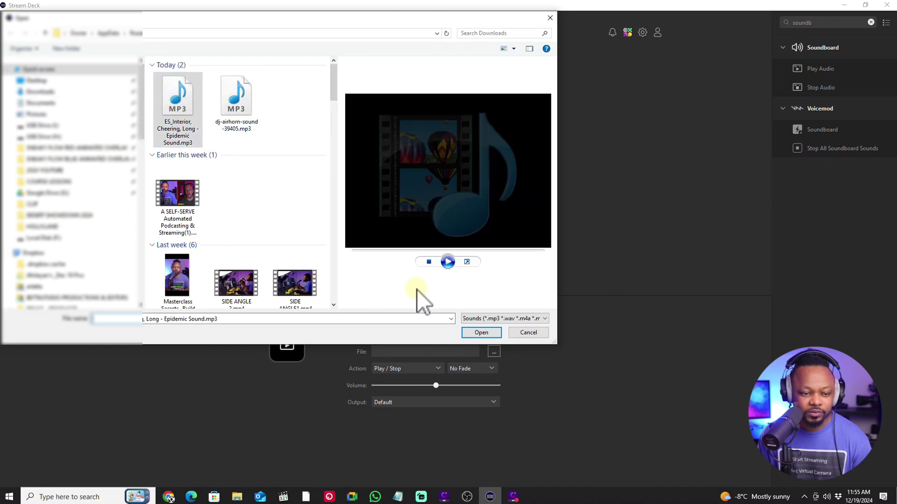
{"action": "left_click", "coordinate": [481, 333]}
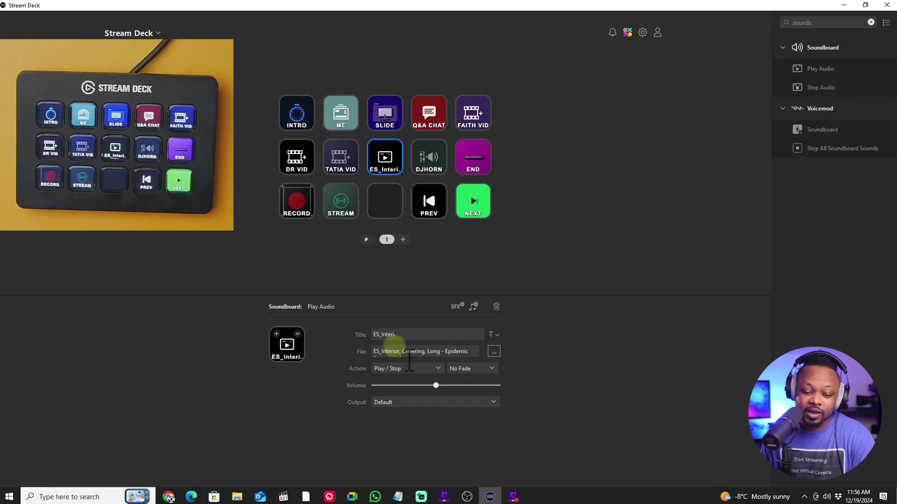
Replace the title of the new cheering sound key with "Applause".
{"action": "left_click_drag", "start_coordinate": [382, 334], "coordinate": [396, 334]}
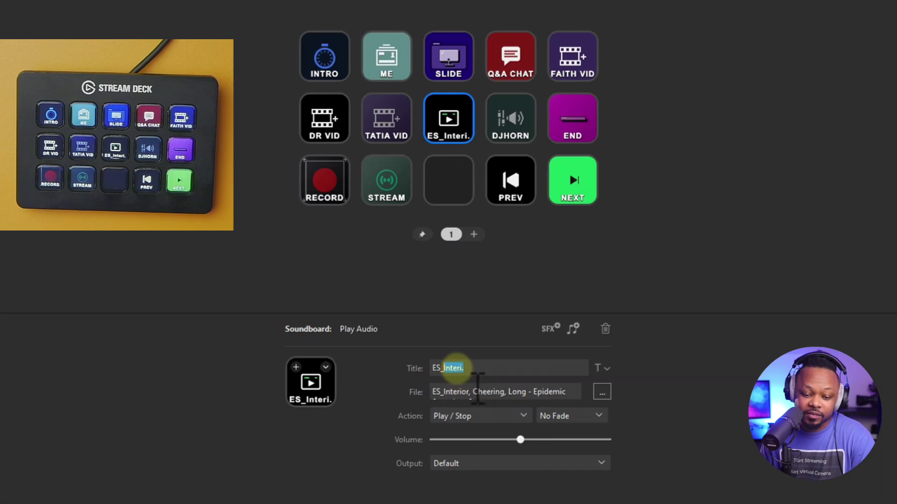
{"action": "left_click_drag", "start_coordinate": [457, 367], "coordinate": [430, 368]}
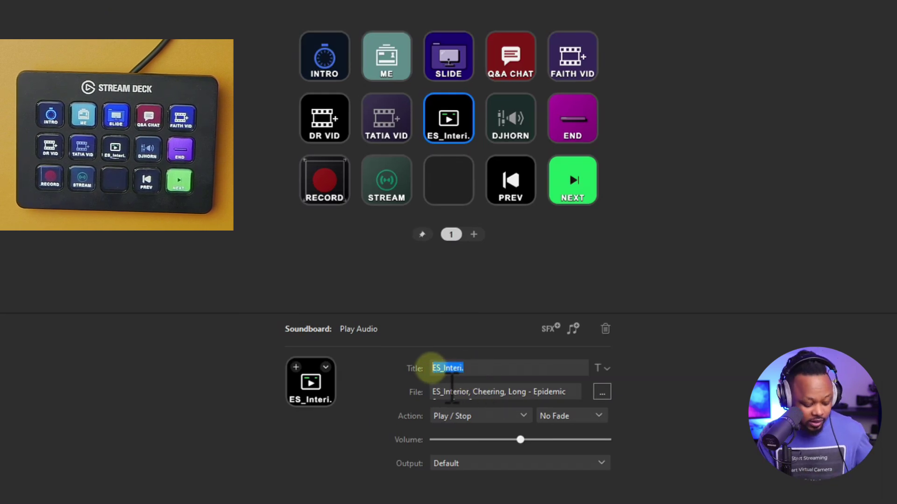
{"action": "type", "text": "Applause"}
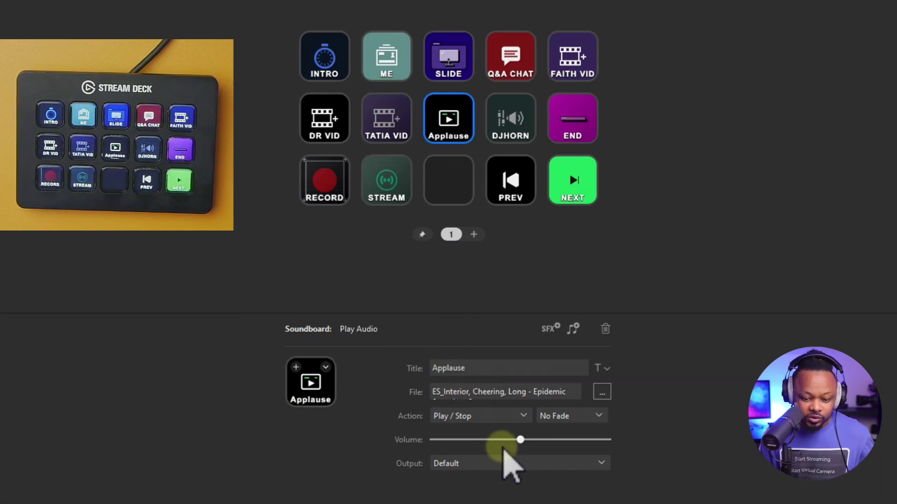
Raise the Applause key's volume to slightly above half and keep its action on Play / Stop after reviewing the playback options.
{"action": "left_click_drag", "start_coordinate": [519, 440], "coordinate": [527, 440]}
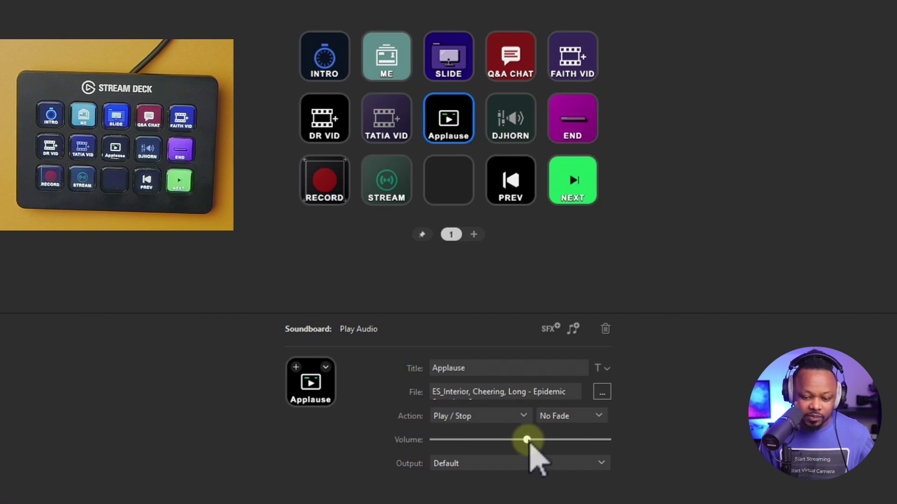
{"action": "left_click", "coordinate": [461, 416]}
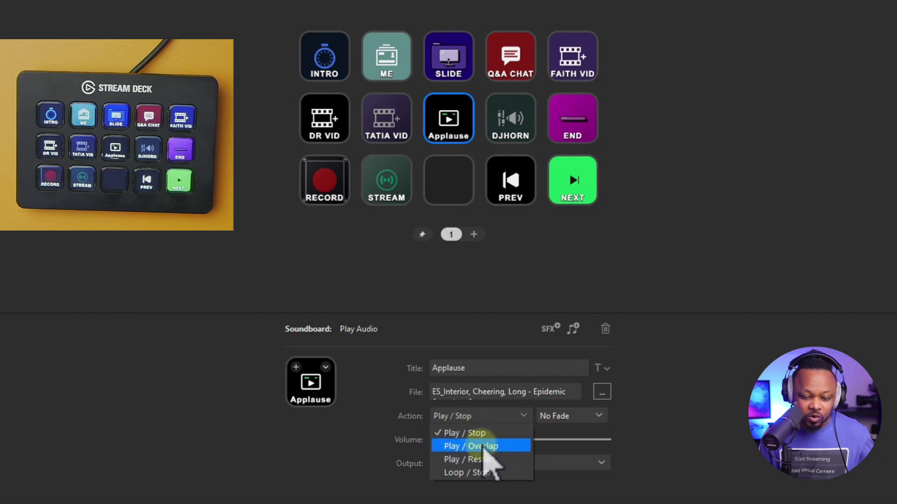
{"action": "left_click", "coordinate": [479, 416]}
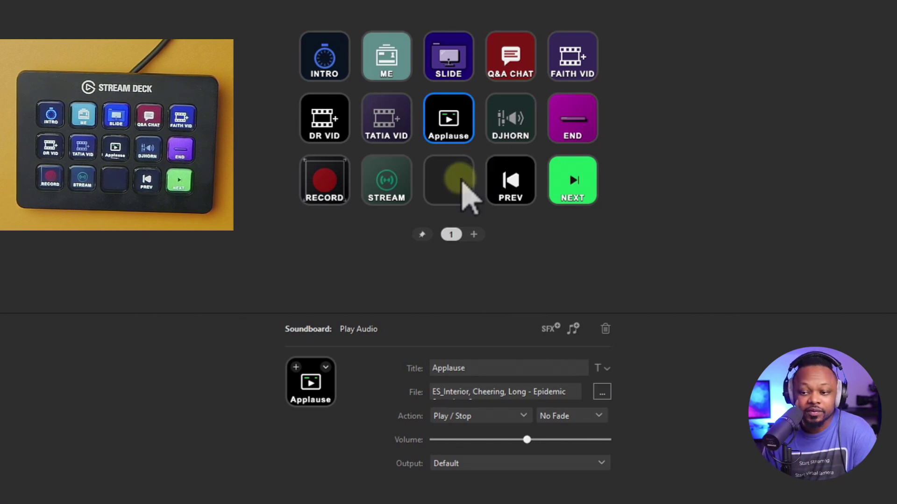
Add another Play Audio action to the empty key directly below Applause.
{"action": "left_click_drag", "start_coordinate": [814, 79], "coordinate": [854, 117]}
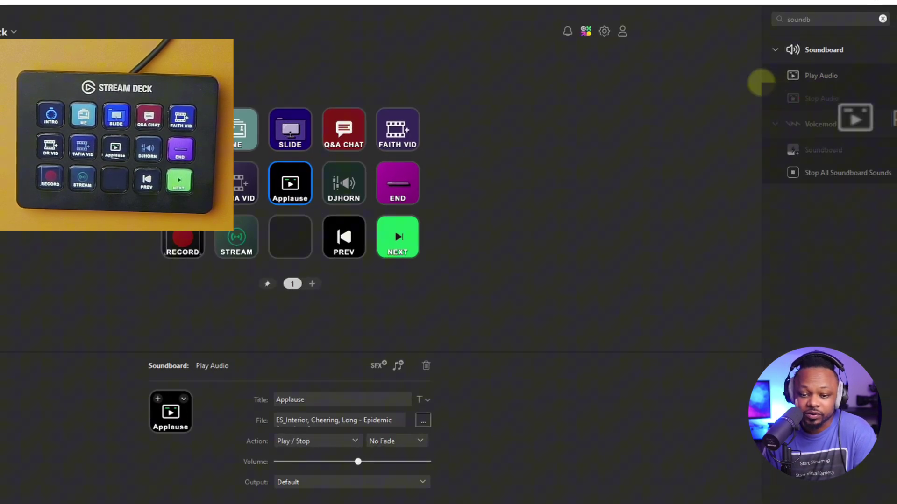
{"action": "left_click_drag", "start_coordinate": [761, 81], "coordinate": [746, 90]}
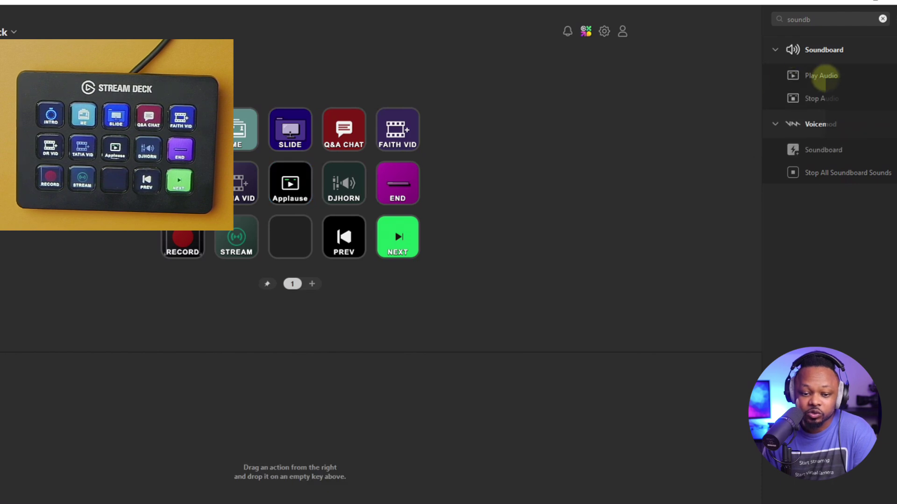
{"action": "left_click_drag", "start_coordinate": [821, 76], "coordinate": [288, 242]}
{"action": "left_click_drag", "start_coordinate": [462, 282], "coordinate": [295, 248]}
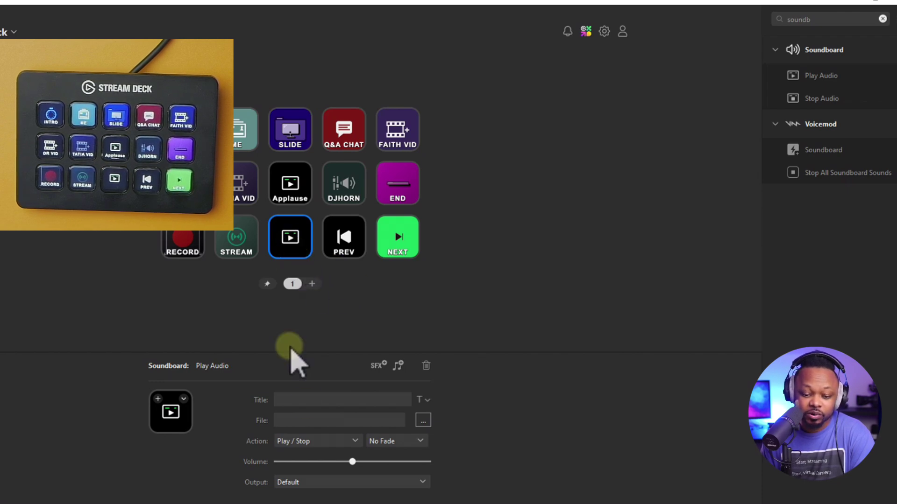
Assign Future Now.streamDeckAudio from the StreamDeck Audio folder as the new key's audio file.
{"action": "left_click", "coordinate": [423, 420]}
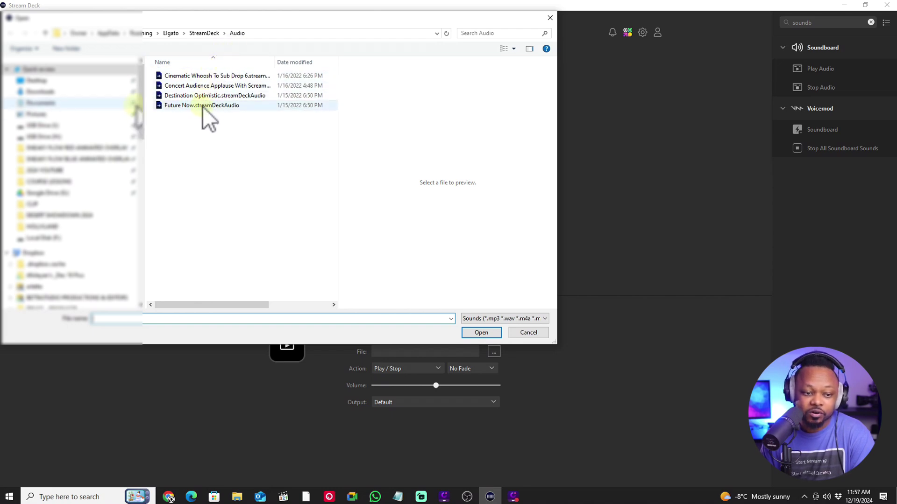
{"action": "left_click", "coordinate": [183, 105]}
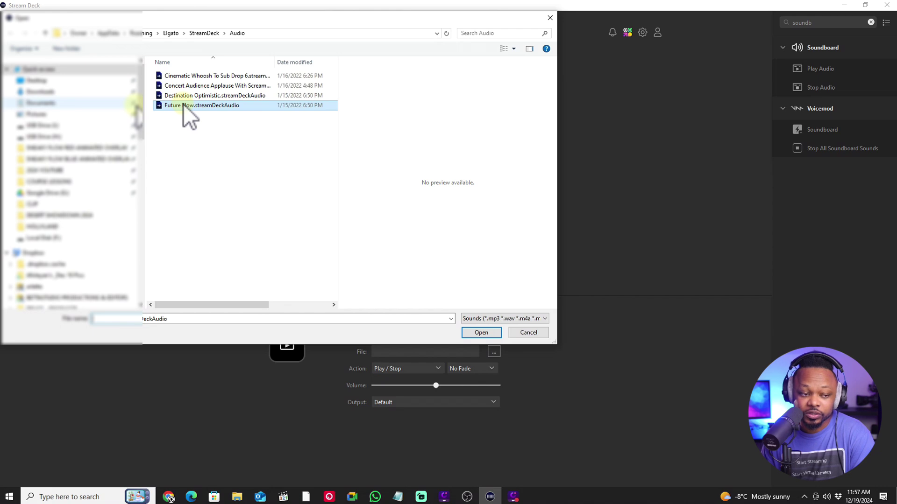
{"action": "left_click", "coordinate": [65, 92]}
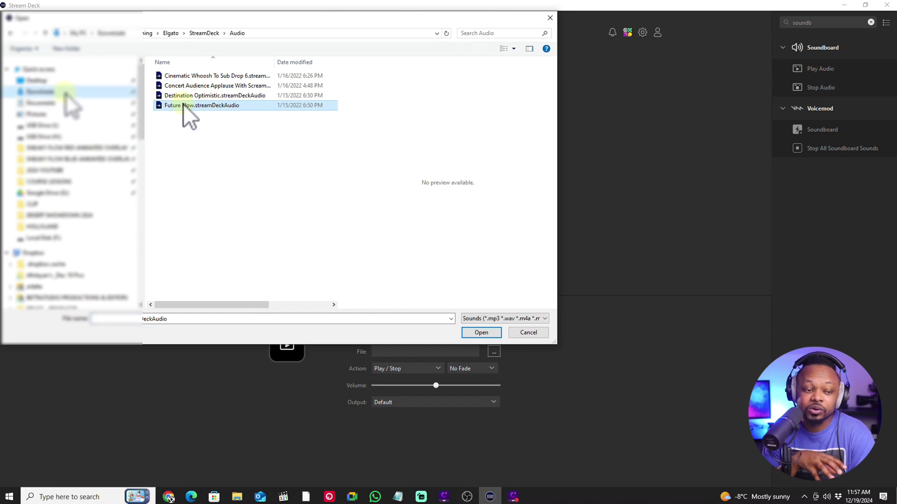
{"action": "left_click", "coordinate": [183, 105]}
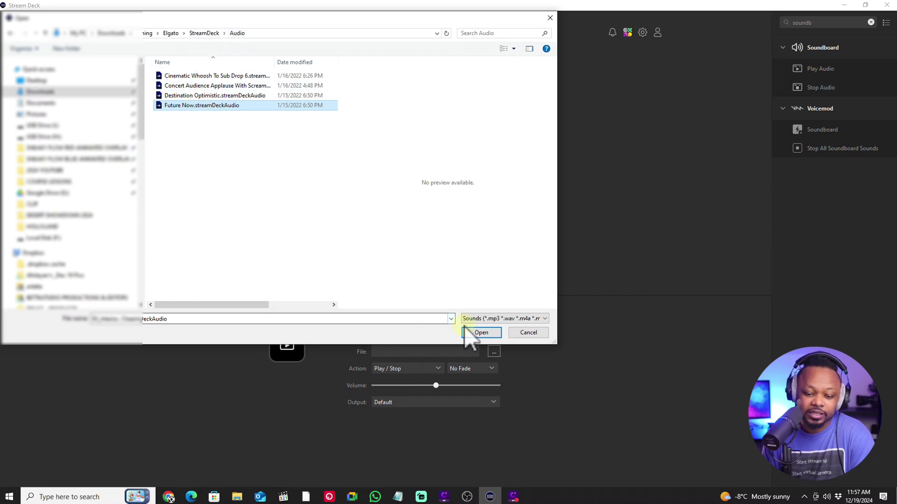
{"action": "left_click", "coordinate": [481, 332]}
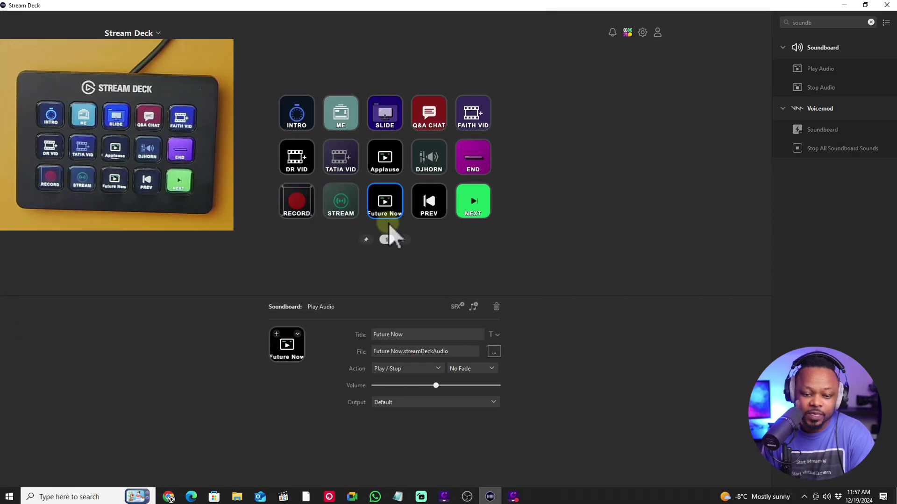
Replace the title of the Future Now key with "BCK MUSIC".
{"action": "left_click_drag", "start_coordinate": [408, 335], "coordinate": [377, 333]}
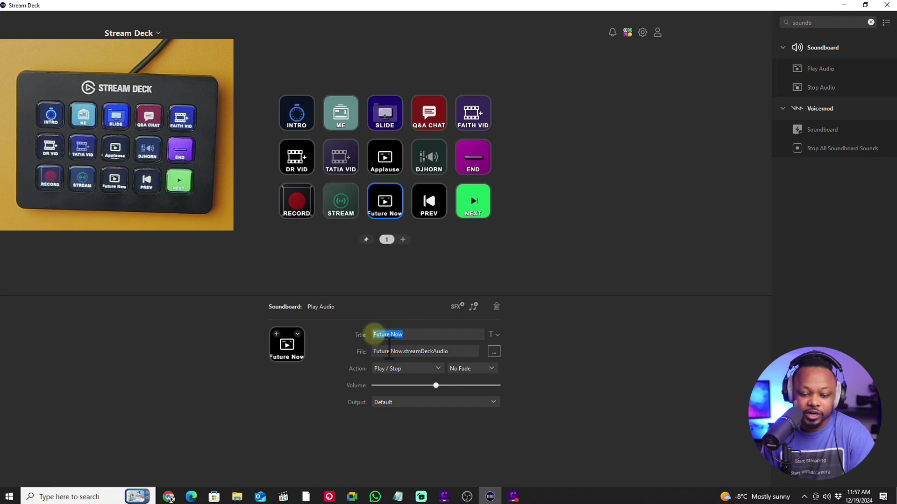
{"action": "key", "text": "BackSpace"}
{"action": "type", "text": "B"}
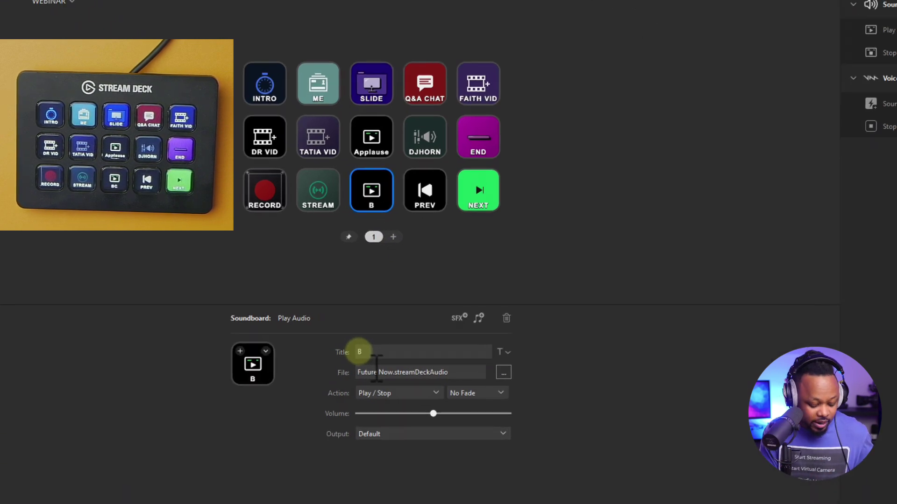
{"action": "type", "text": "CK MUSIC"}
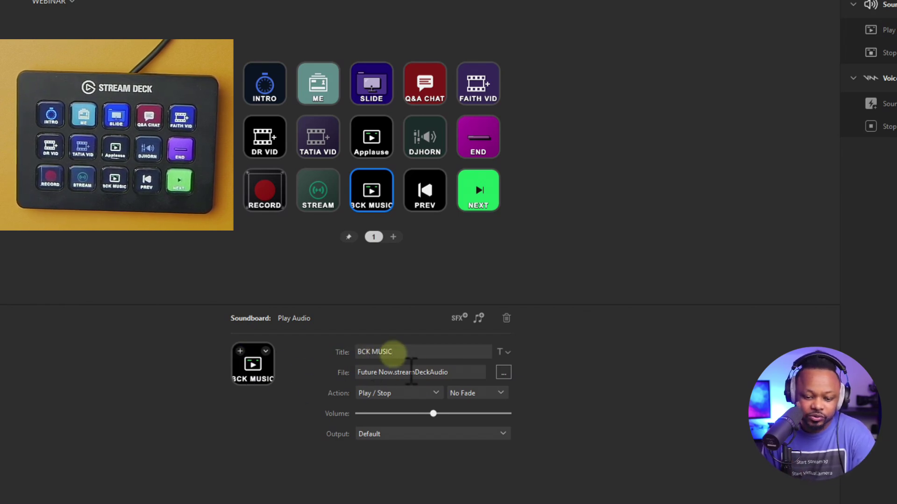
Set the BCK MUSIC key's playback action to Loop / Stop.
{"action": "left_click", "coordinate": [387, 395]}
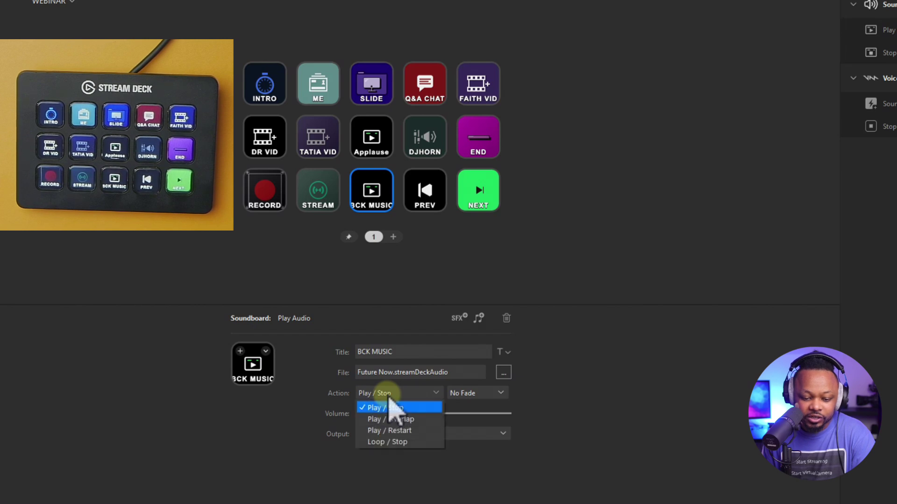
{"action": "left_click", "coordinate": [397, 442]}
{"action": "left_click", "coordinate": [411, 395]}
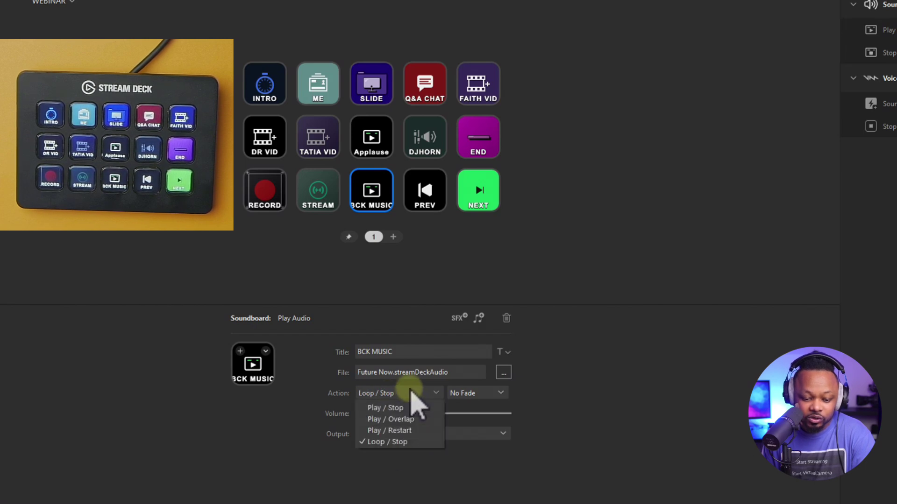
{"action": "left_click", "coordinate": [411, 392]}
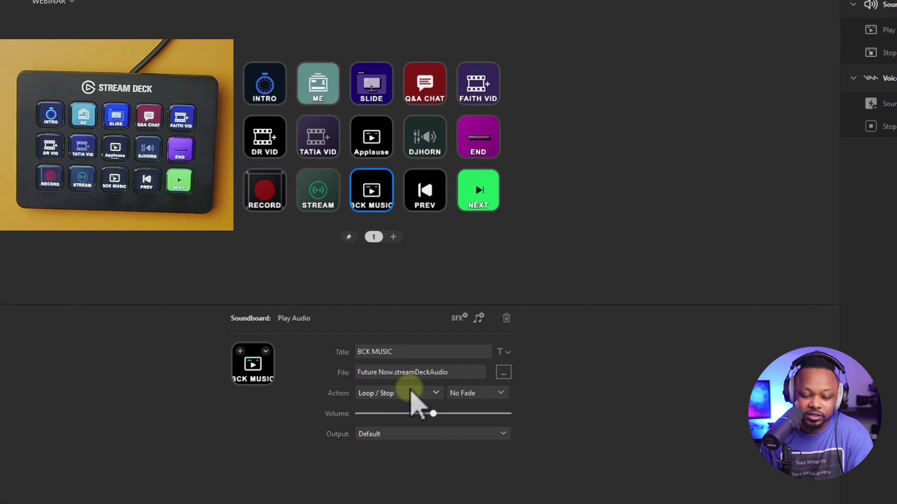
Lower the BCK MUSIC key's volume to about 3%.
{"action": "left_click_drag", "start_coordinate": [433, 413], "coordinate": [377, 418]}
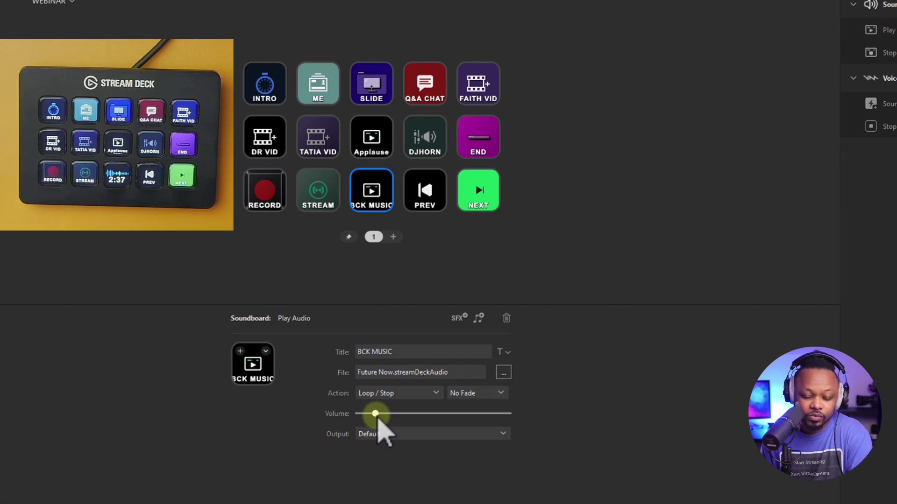
{"action": "left_click_drag", "start_coordinate": [376, 415], "coordinate": [363, 415]}
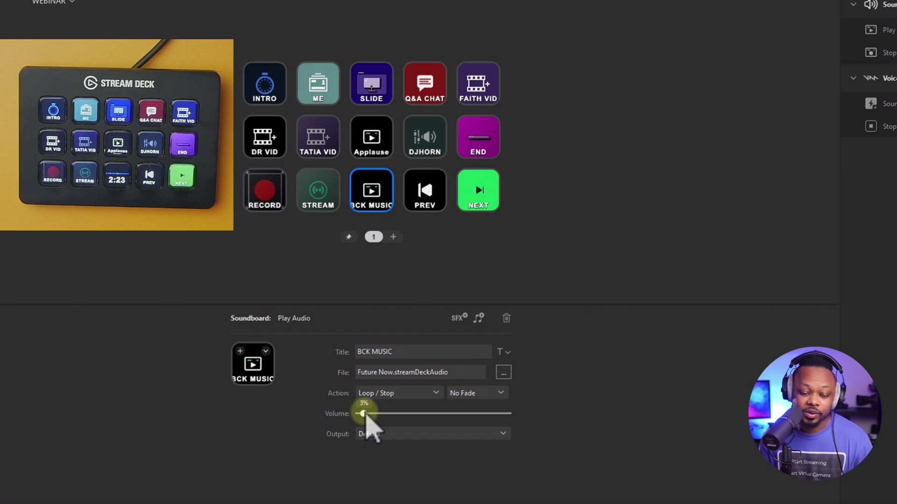
{"action": "left_click_drag", "start_coordinate": [365, 414], "coordinate": [363, 415]}
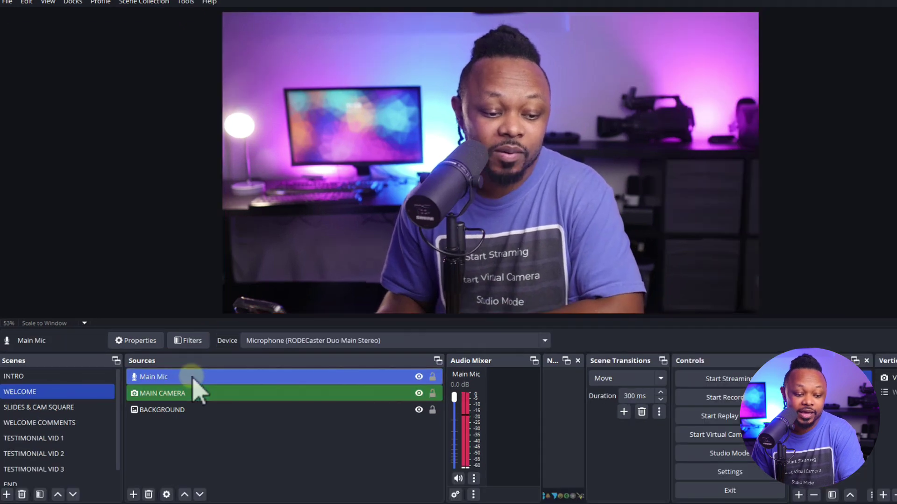
Add a new Audio Output Capture source named "System" to the WELCOME scene.
{"action": "left_click", "coordinate": [175, 357]}
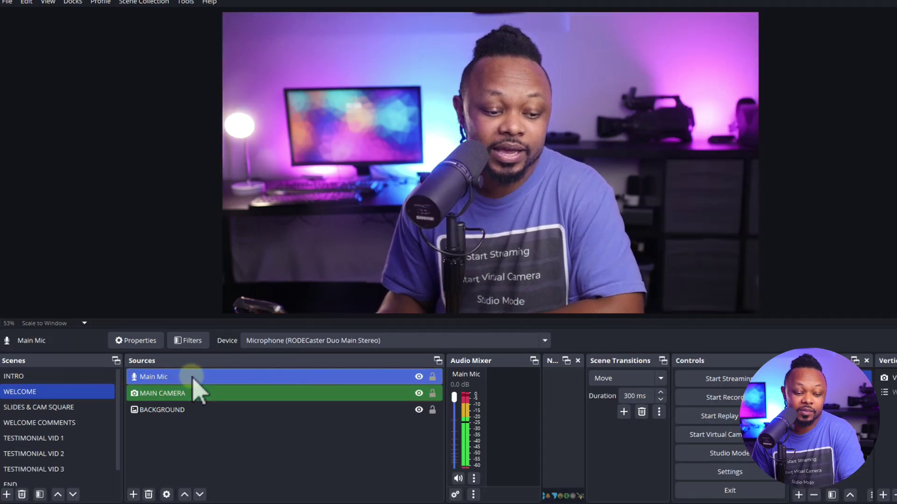
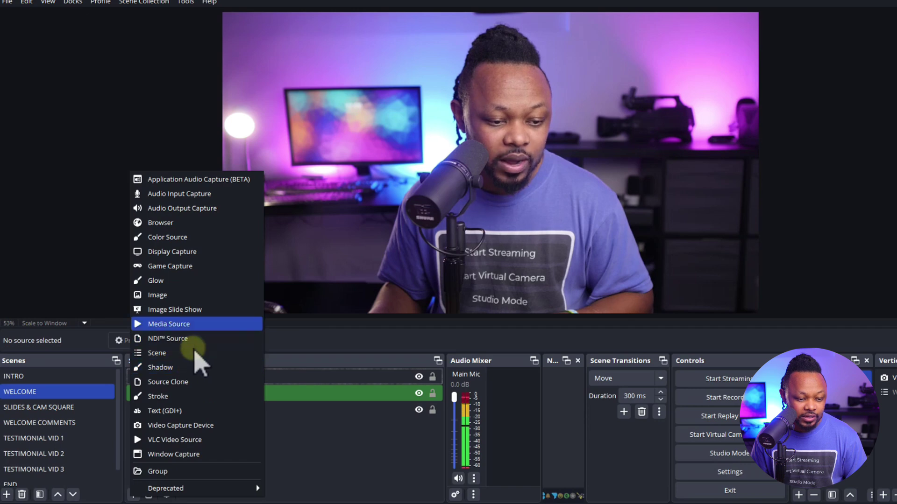
{"action": "left_click", "coordinate": [195, 211]}
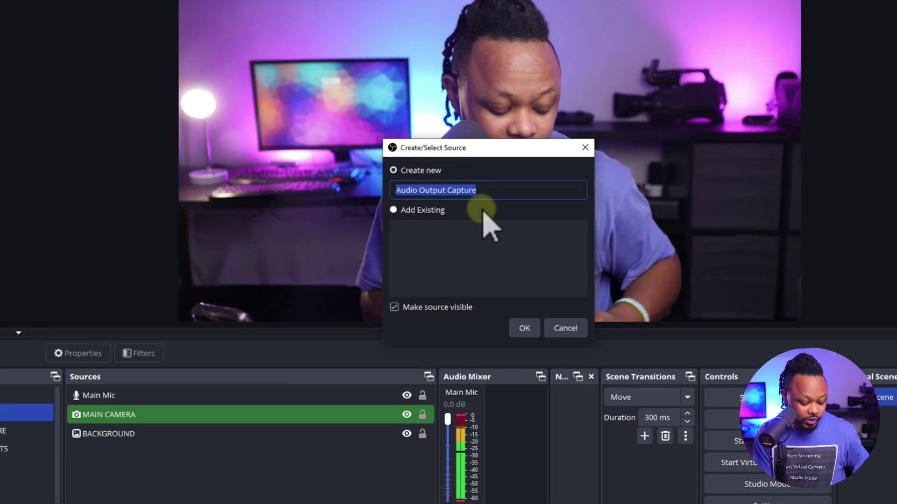
{"action": "type", "text": "Soea"}
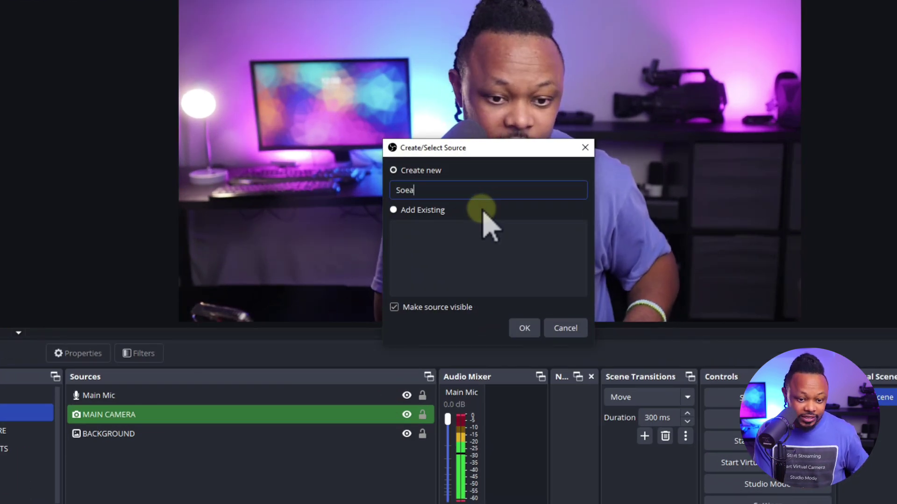
{"action": "key", "text": "BackSpace"}
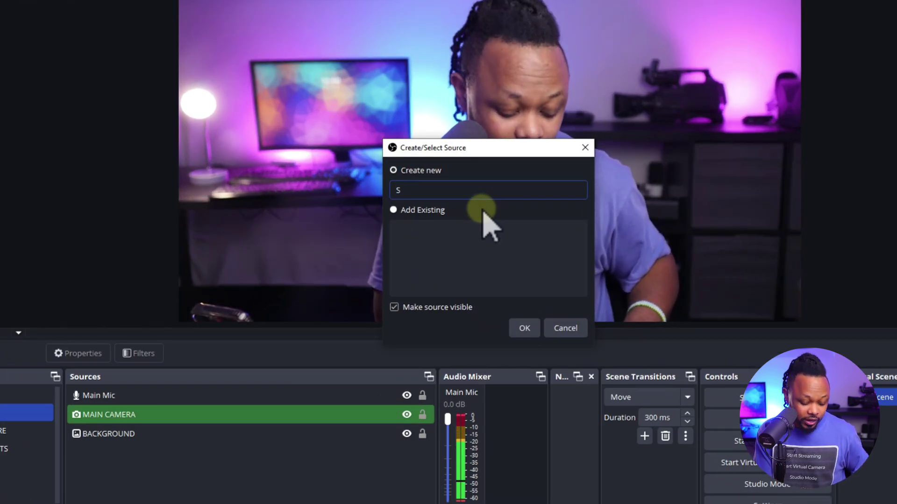
{"action": "type", "text": "ys"}
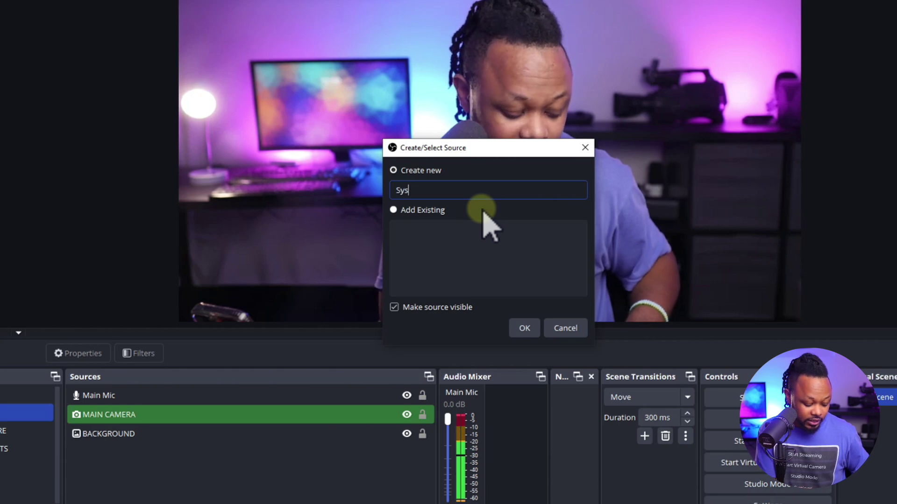
{"action": "type", "text": "tem"}
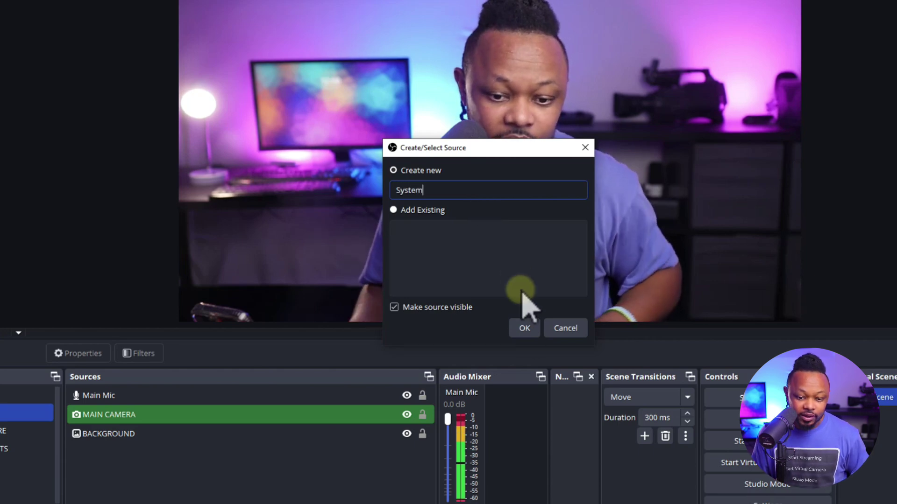
{"action": "left_click", "coordinate": [525, 329]}
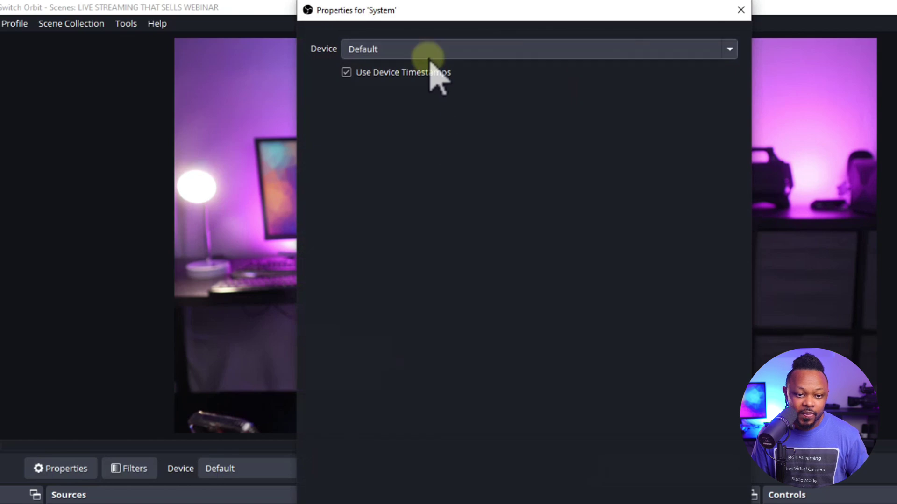
Review the System source's available audio devices and check which playback device Windows is using for sound output.
{"action": "left_click", "coordinate": [428, 51]}
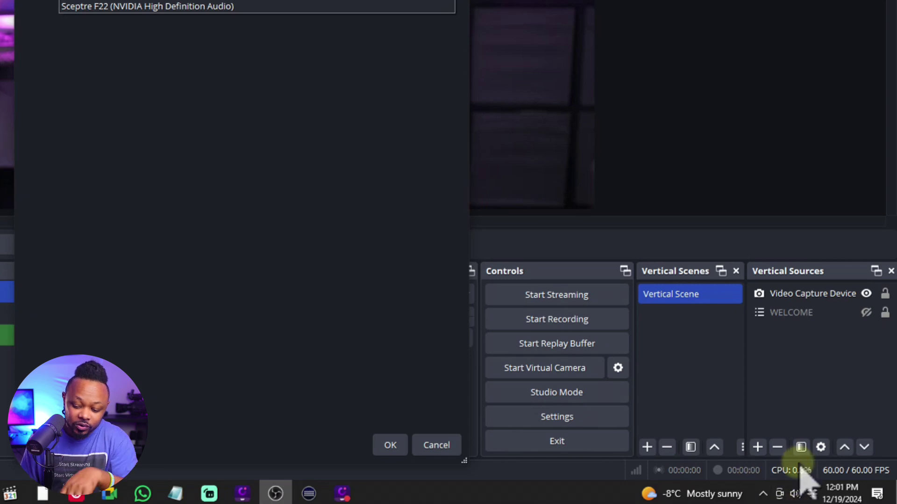
{"action": "left_click", "coordinate": [788, 488]}
{"action": "left_click", "coordinate": [795, 495]}
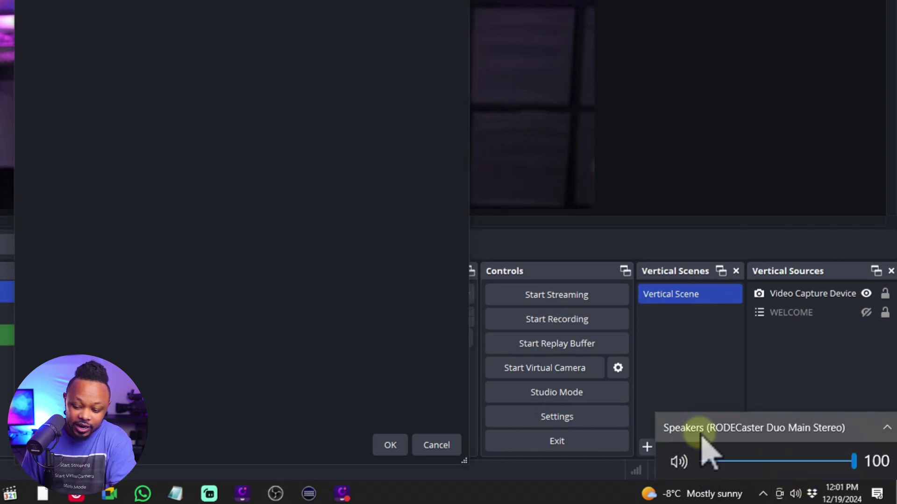
{"action": "left_click", "coordinate": [797, 496]}
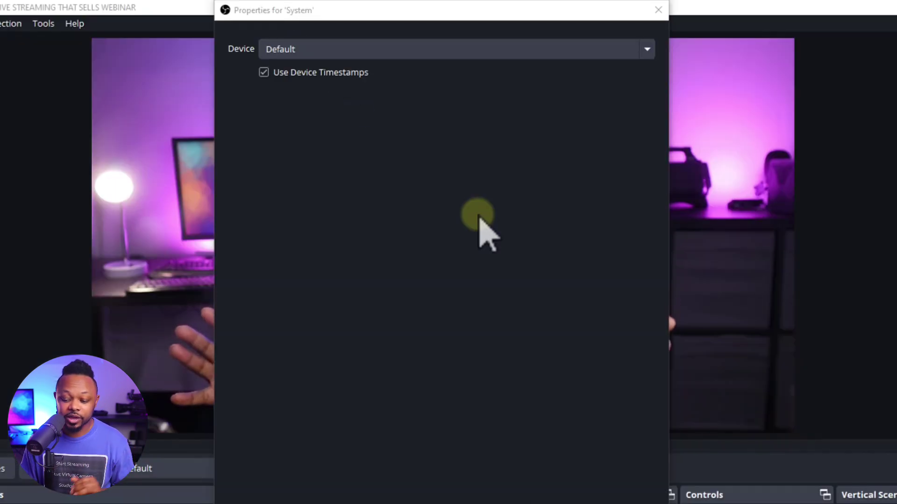
Set the System source's audio device to Default and accept its properties.
{"action": "left_click", "coordinate": [349, 55]}
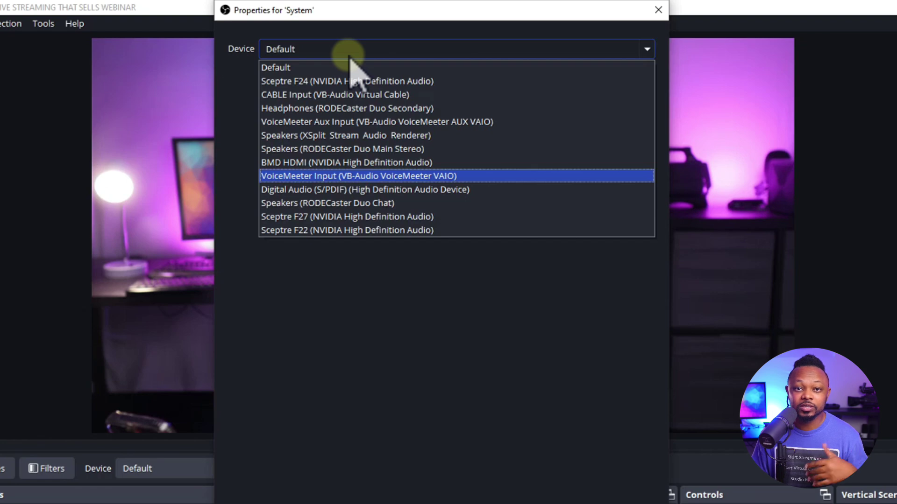
{"action": "left_click", "coordinate": [352, 67]}
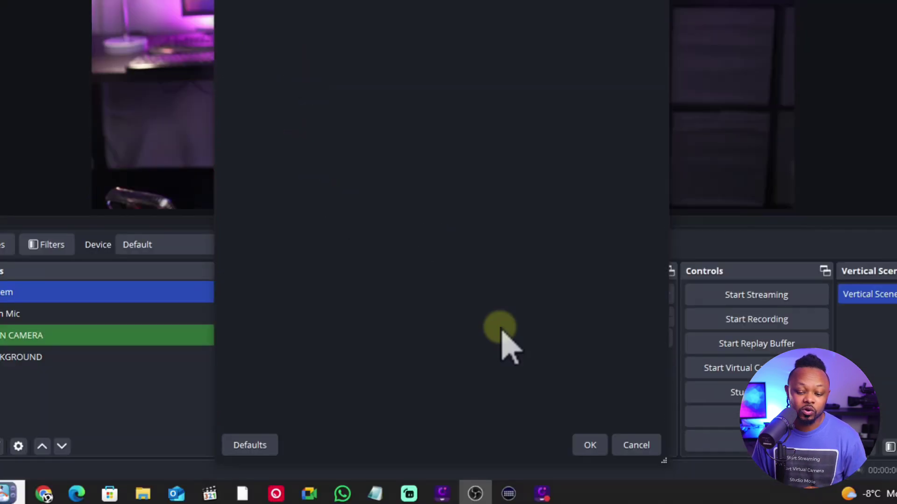
{"action": "left_click", "coordinate": [589, 445]}
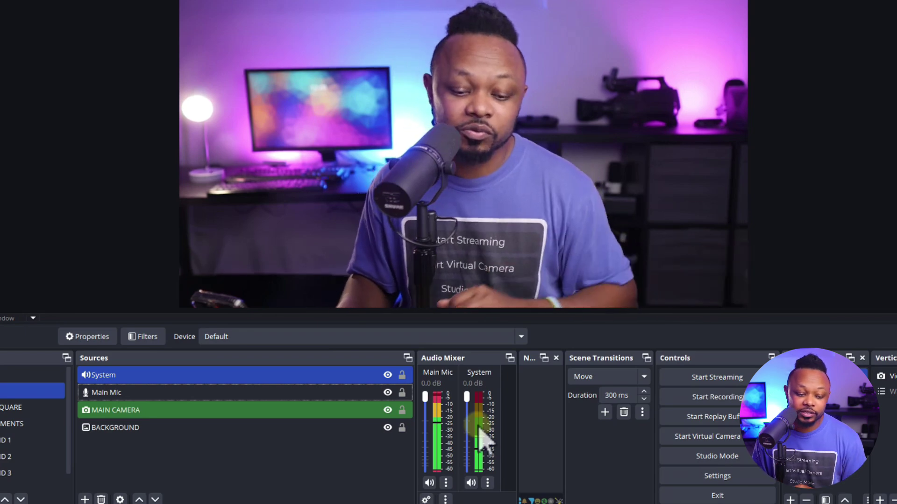
{"action": "left_click", "coordinate": [327, 393], "text": "ctrl"}
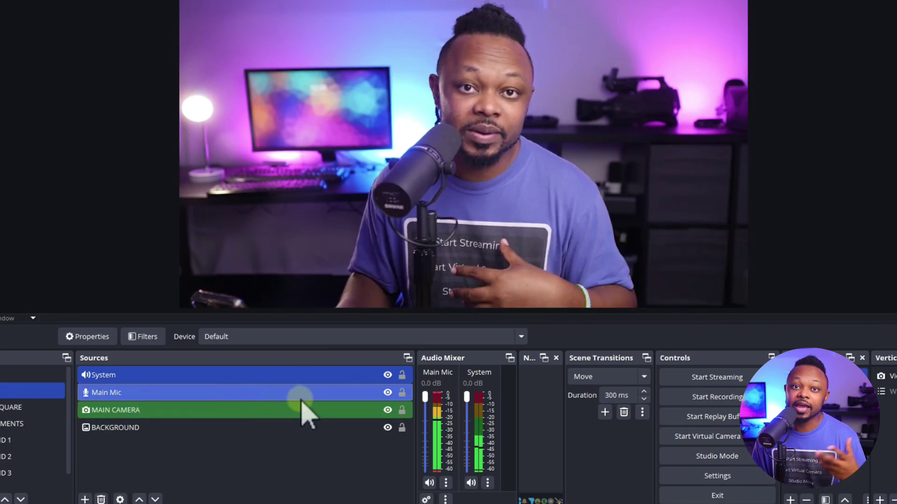
{"action": "left_click", "coordinate": [302, 396], "text": "ctrl"}
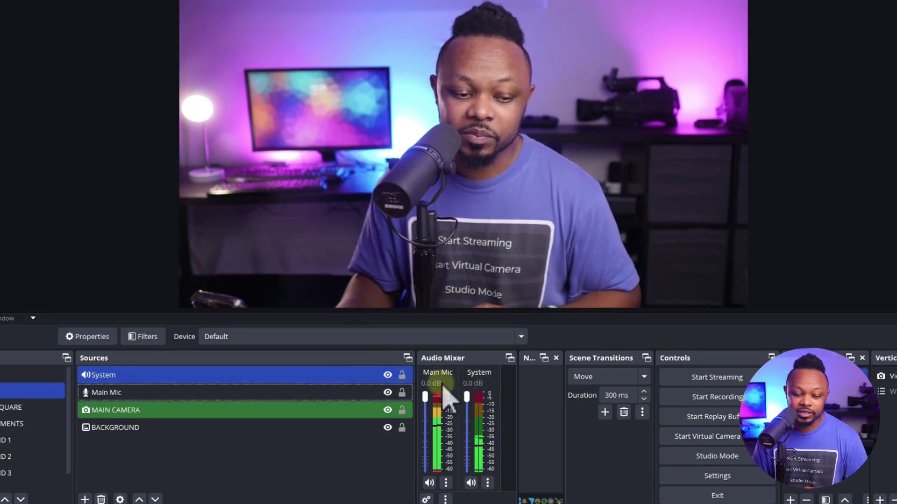
{"action": "left_click", "coordinate": [153, 394], "text": "ctrl"}
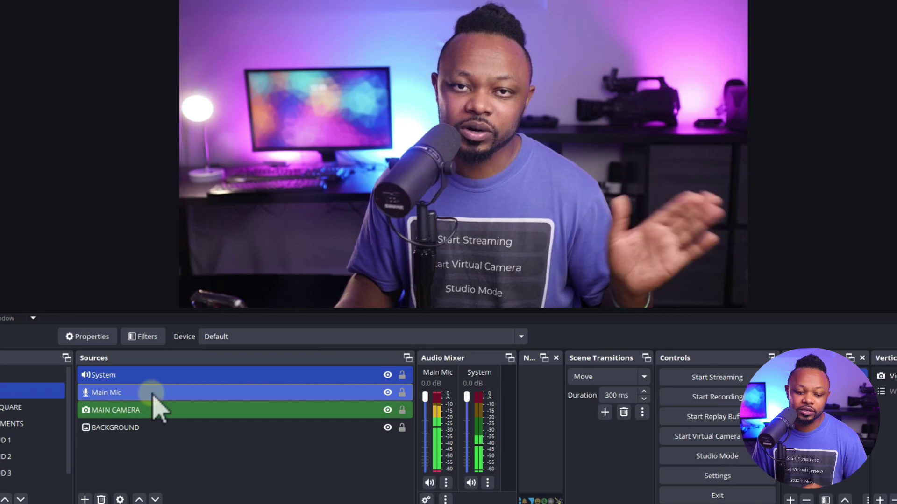
{"action": "left_click", "coordinate": [211, 375]}
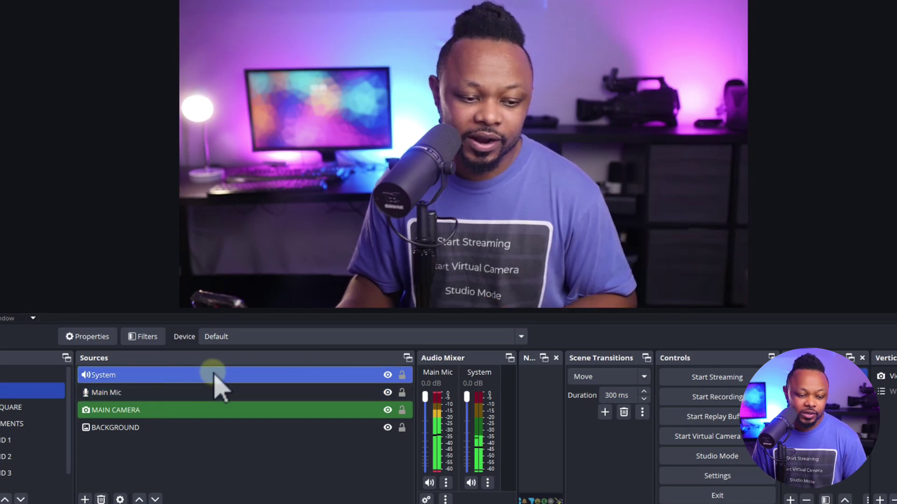